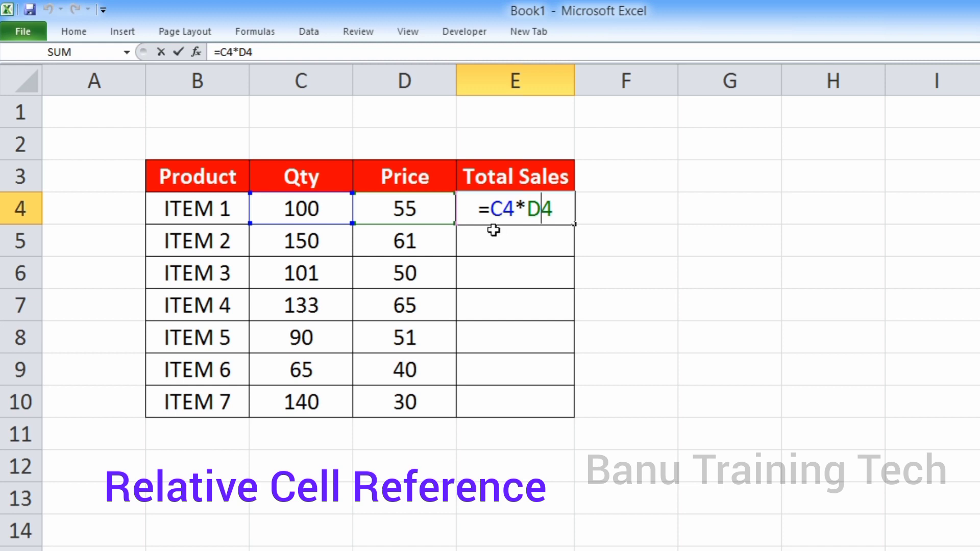
Confirm the formula =C4*D4 for ITEM 1's total sales and fill it down through E10
key("Return")
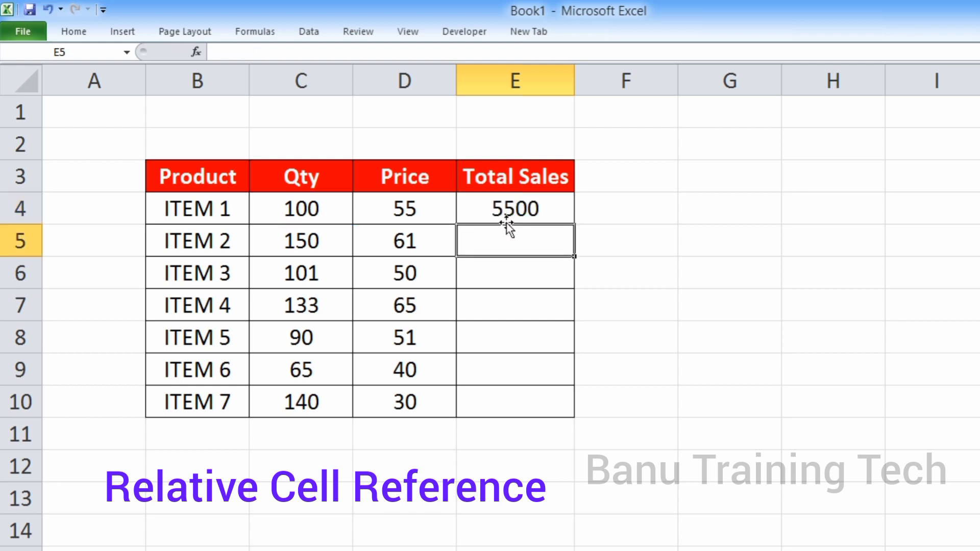
left_click(510, 216)
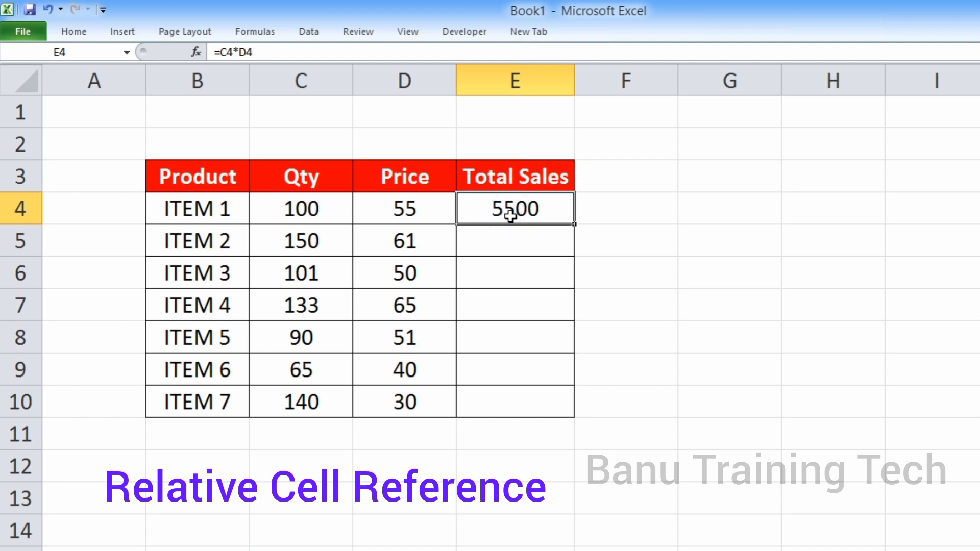
left_click(515, 241)
left_click(516, 273)
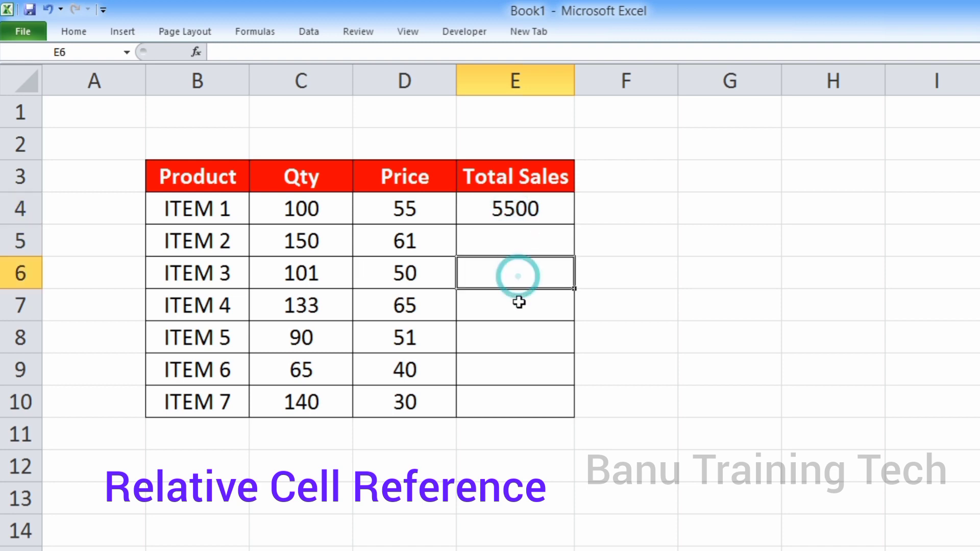
left_click(515, 304)
left_click(514, 337)
left_click(509, 366)
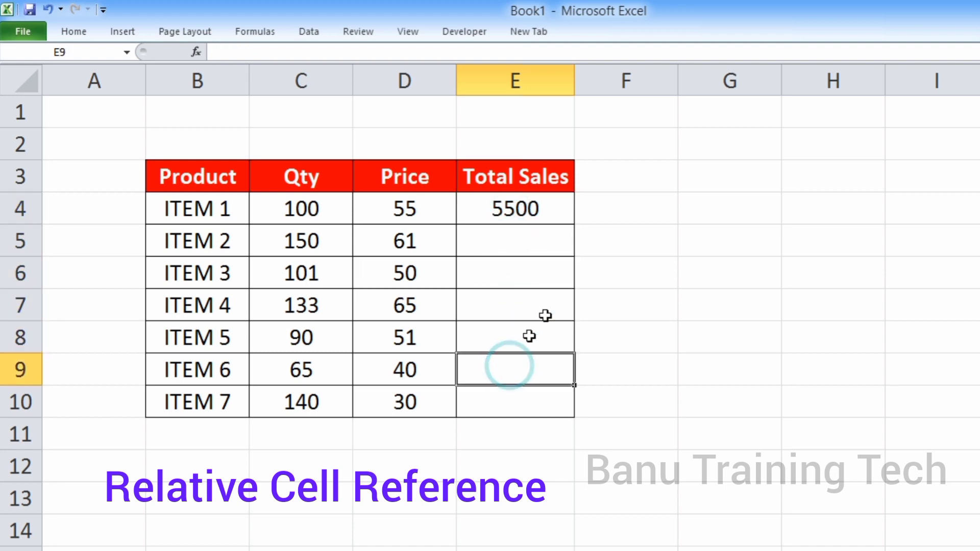
left_click(535, 210)
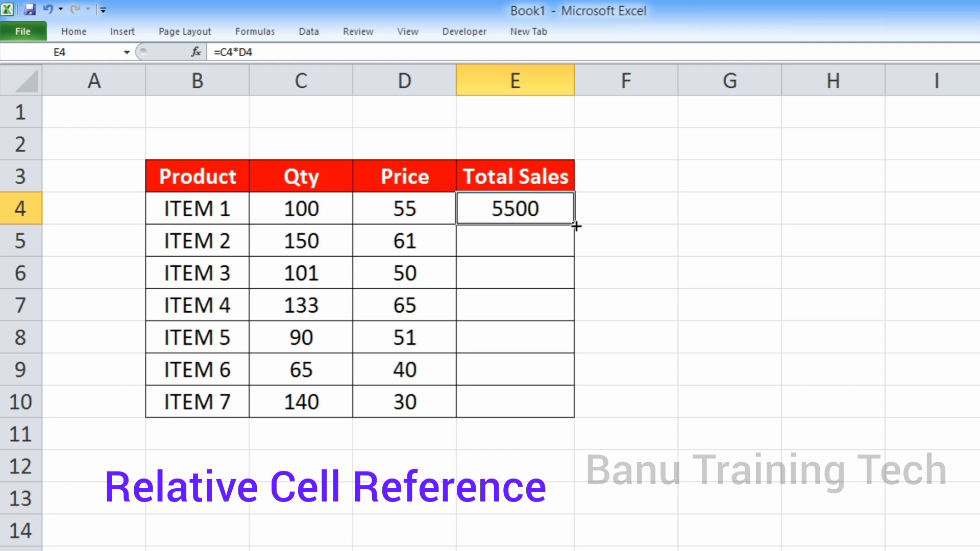
left_click_drag(575, 226, 575, 407)
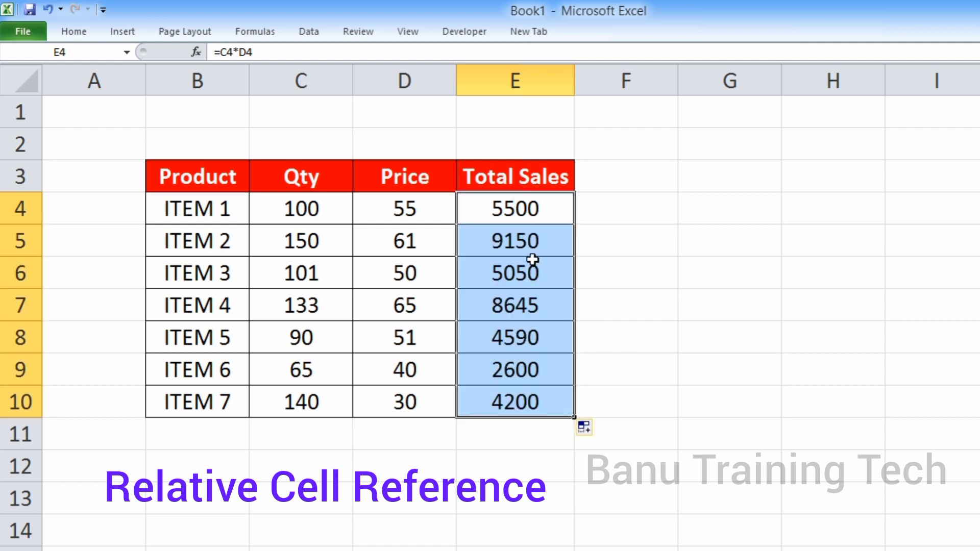
Examine the cell references in the copied total sales formulas for ITEM 2 and ITEM 3
double_click(531, 244)
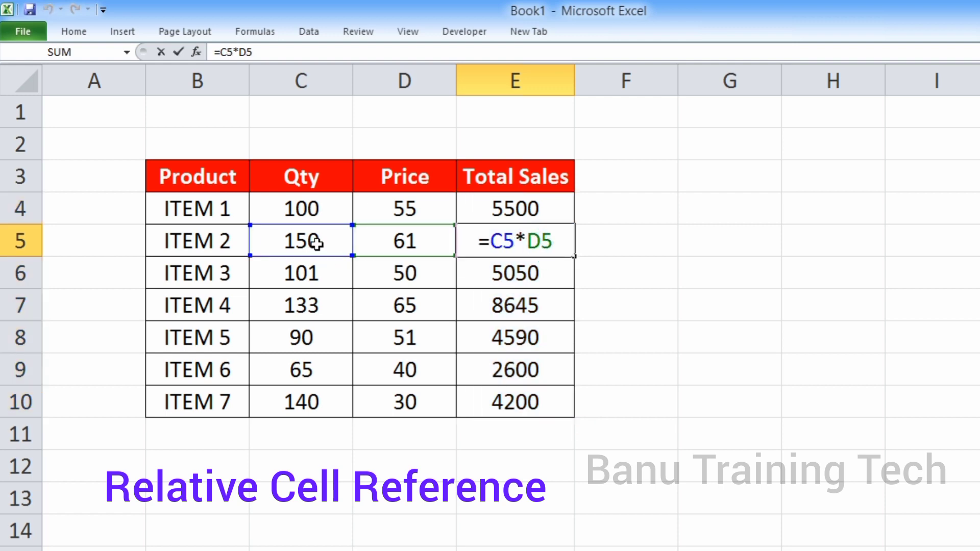
key("Return")
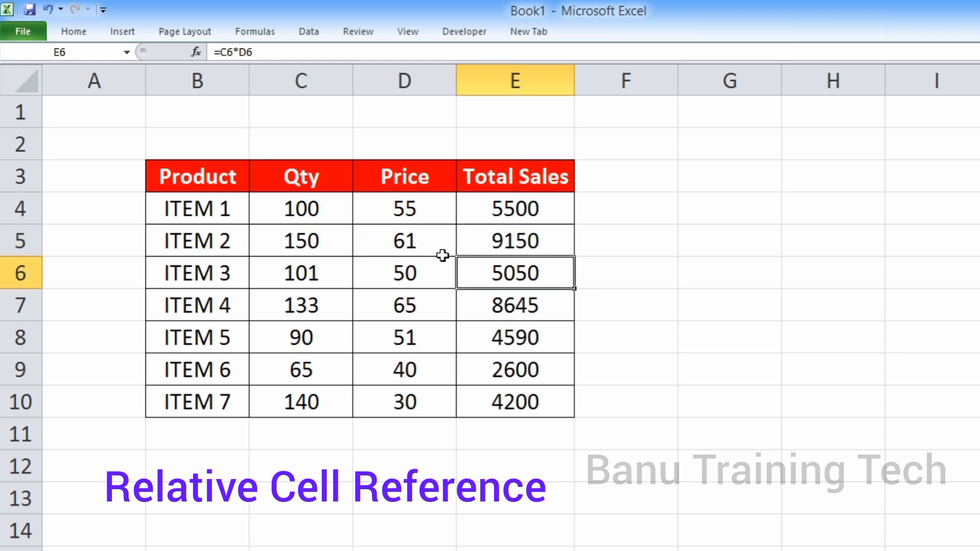
double_click(513, 274)
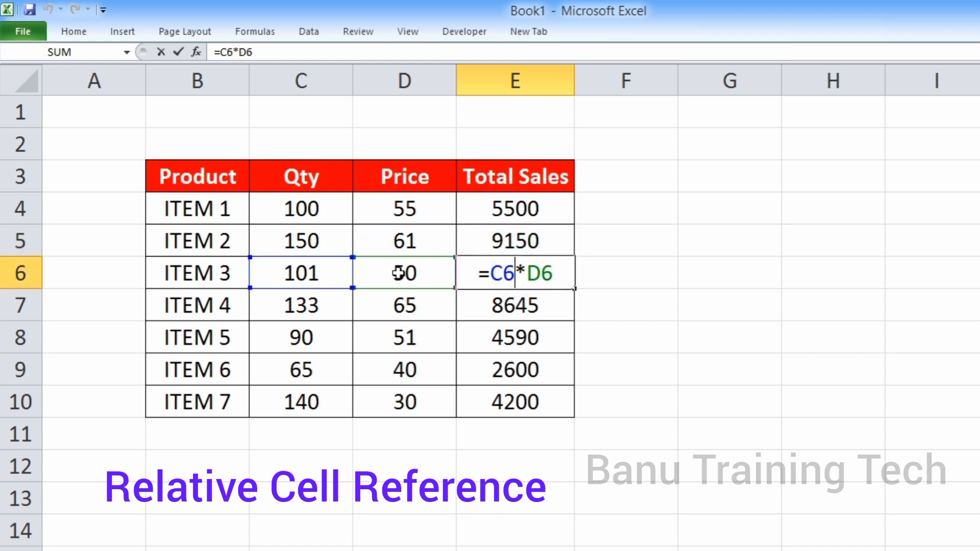
key("Return")
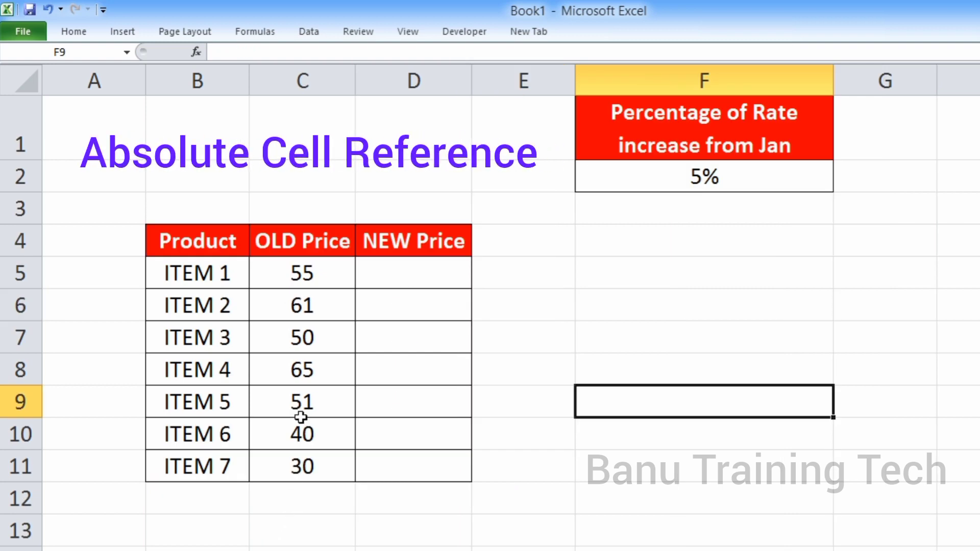
Enter =C5*F2+C5 as ITEM 1's new price in D5 and fill the formula down through D11
left_click(293, 253)
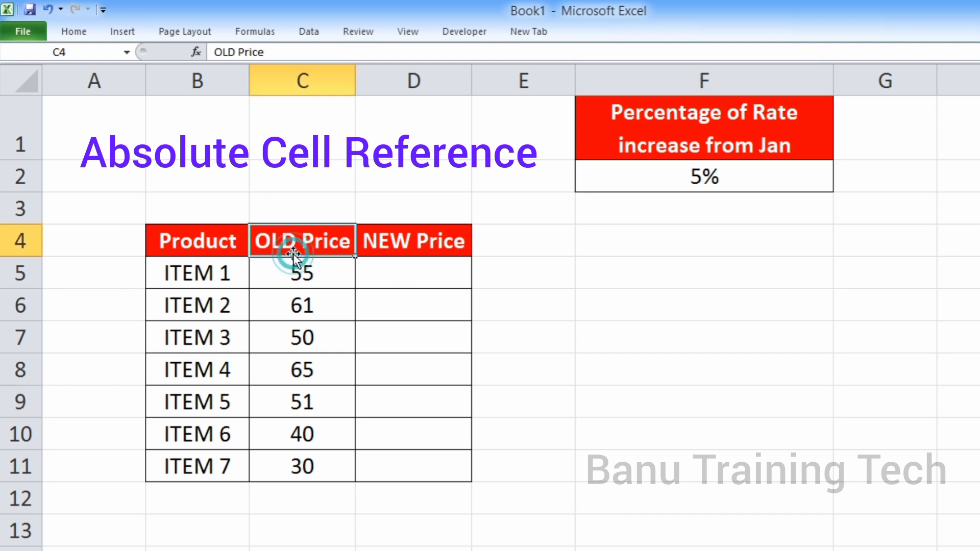
left_click(401, 251)
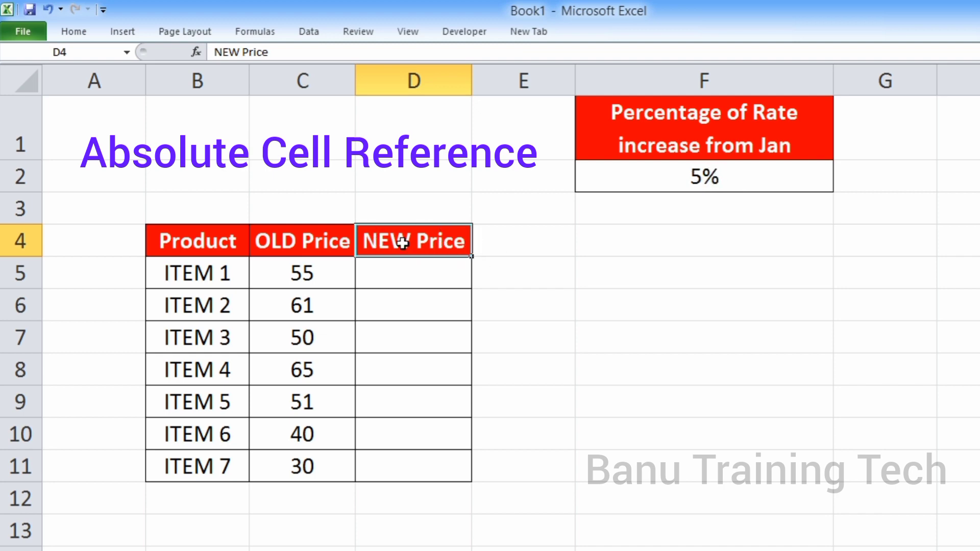
left_click(409, 274)
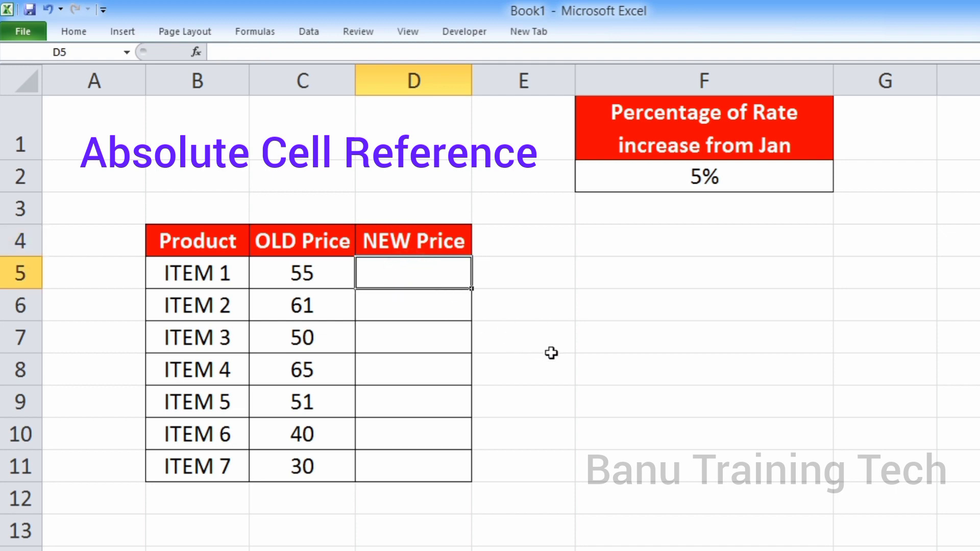
type("=")
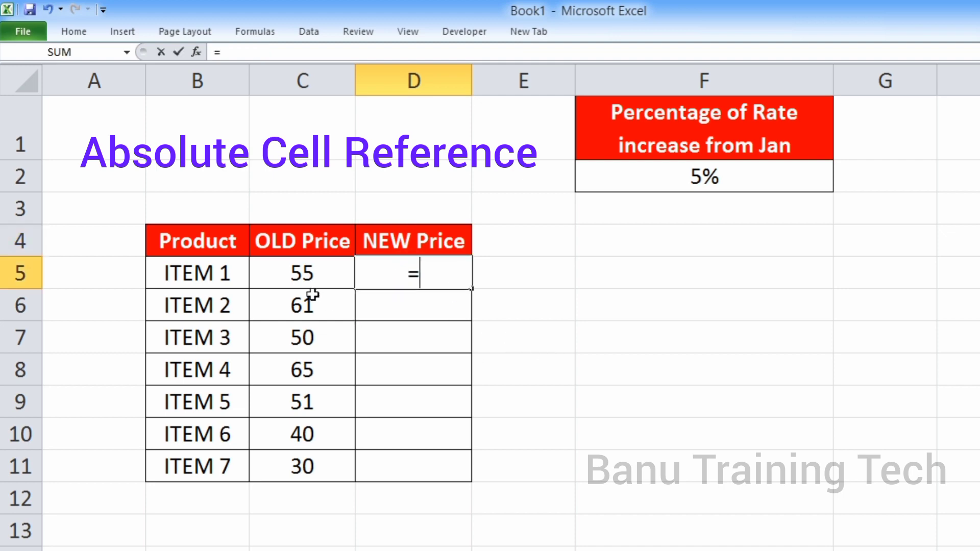
left_click(309, 279)
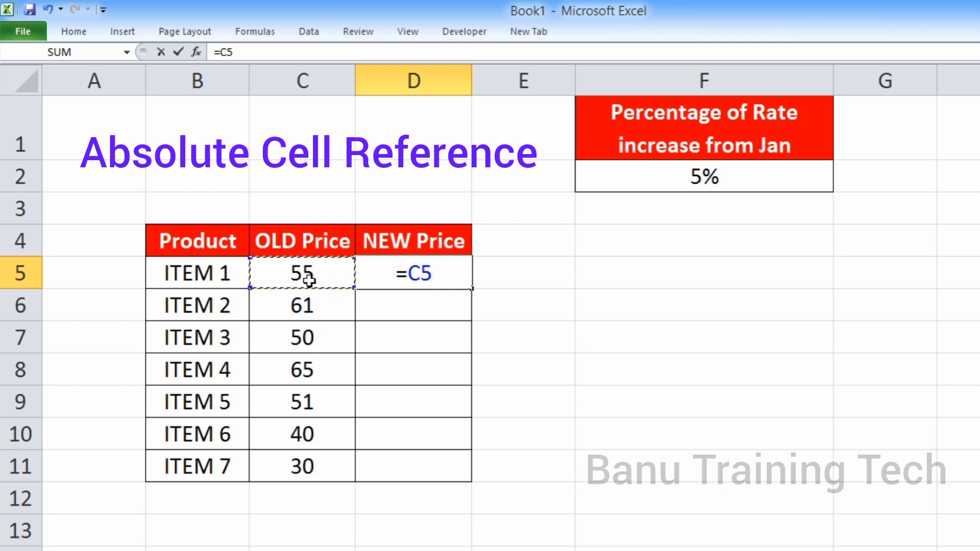
type("*")
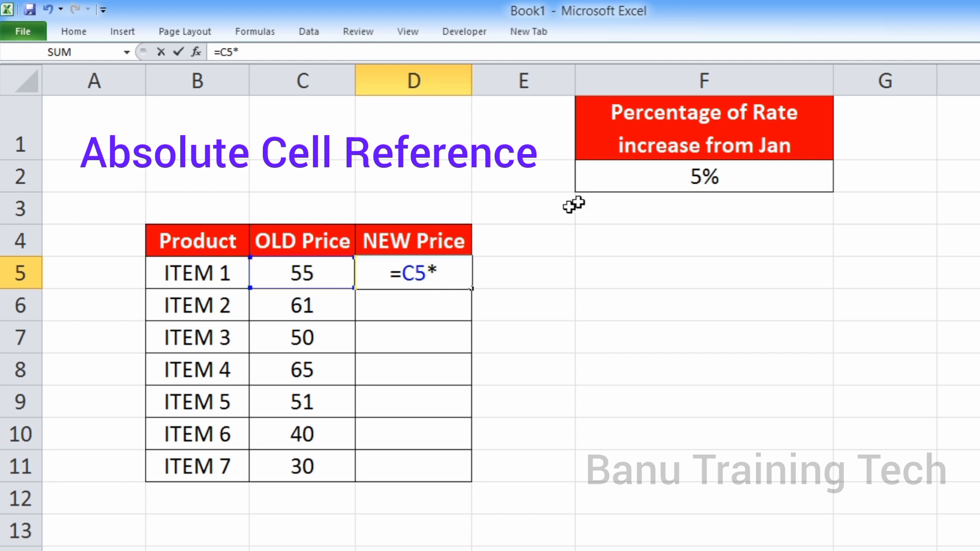
left_click(605, 186)
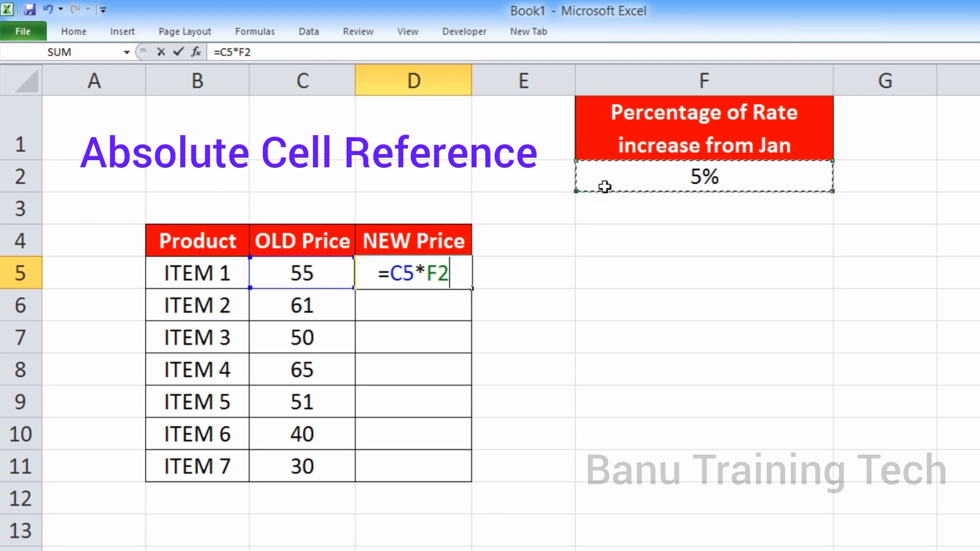
type("+")
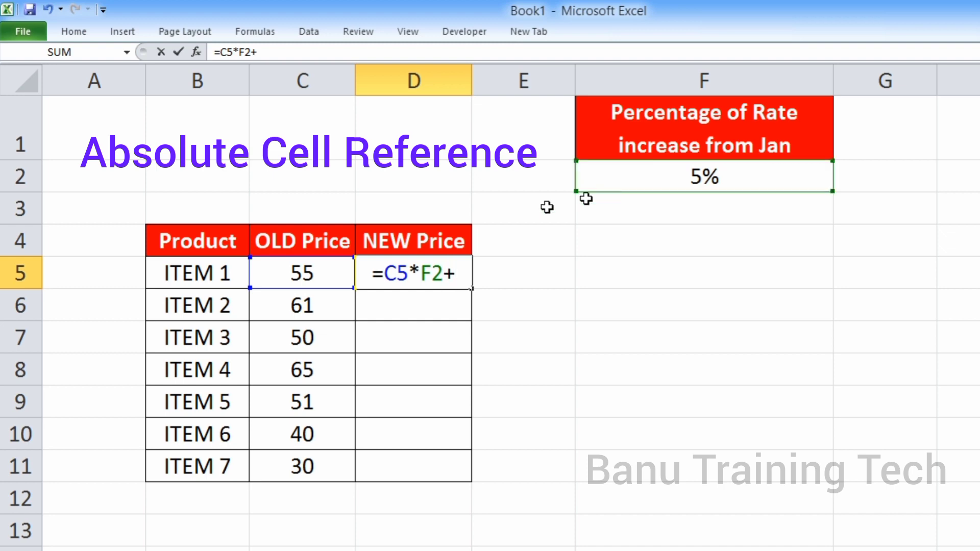
left_click(319, 265)
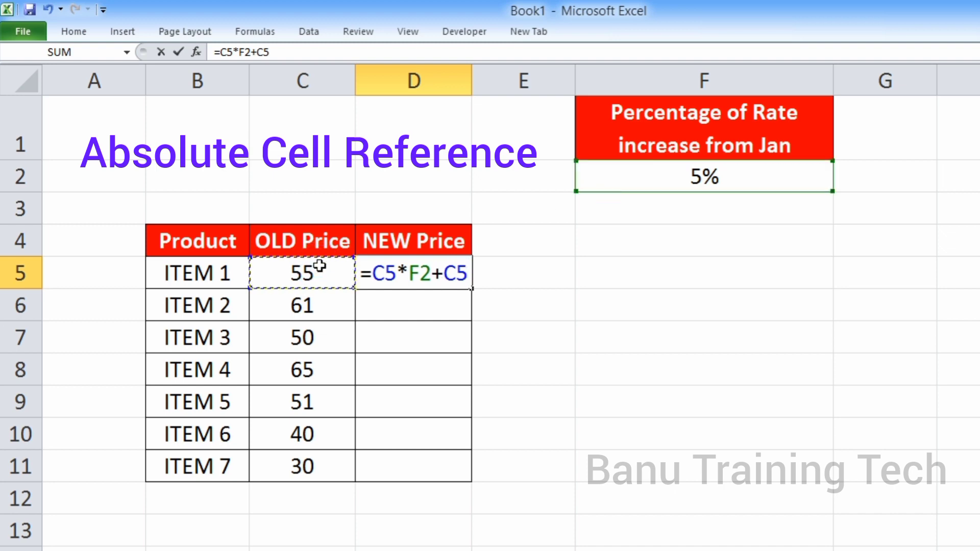
key("Return")
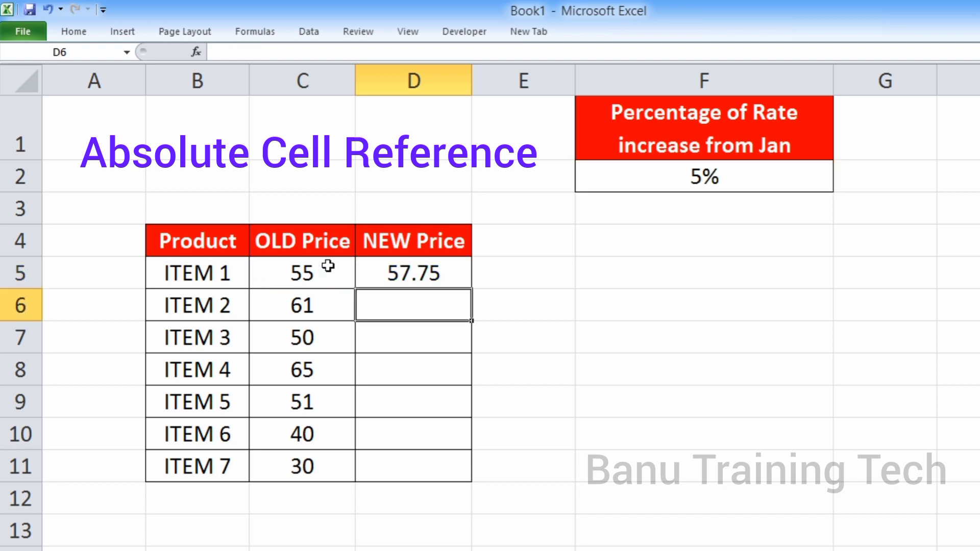
left_click(403, 276)
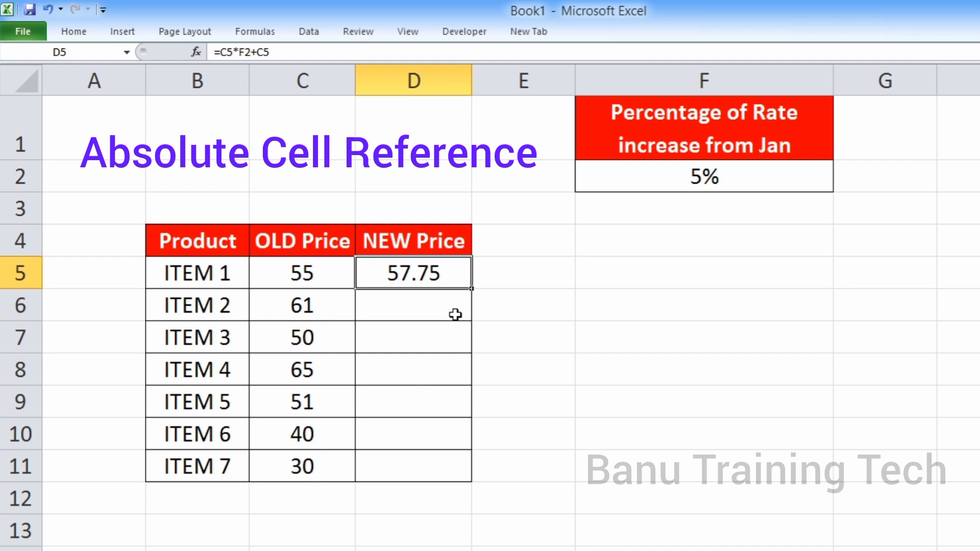
left_click_drag(473, 292, 473, 480)
Examine which rate cell the copied new price formulas in D6 and D7 refer to
left_click(411, 306)
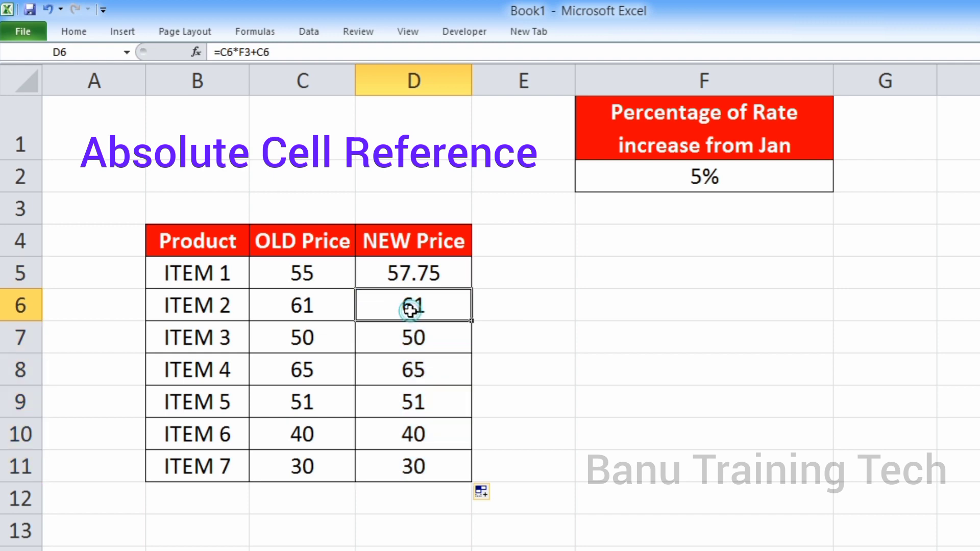
double_click(412, 307)
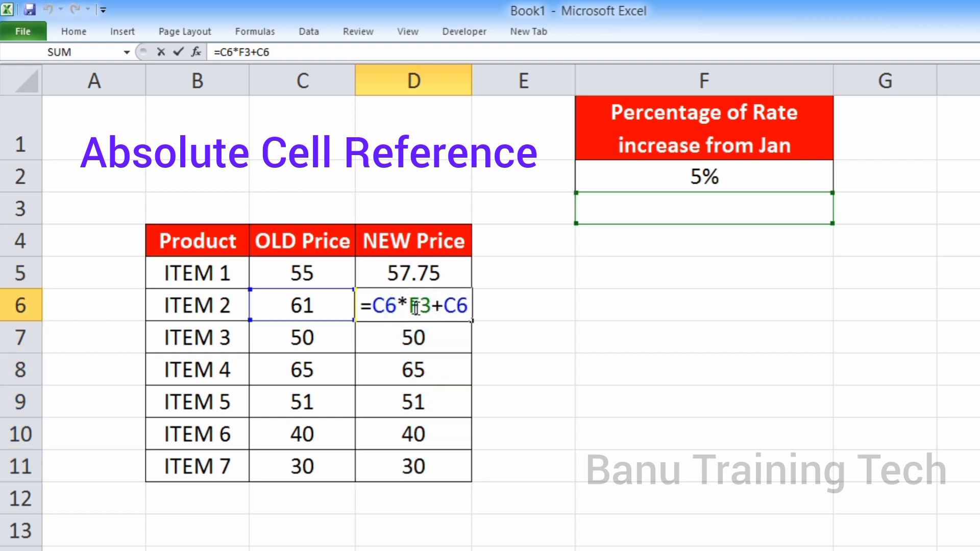
left_click_drag(409, 309, 432, 308)
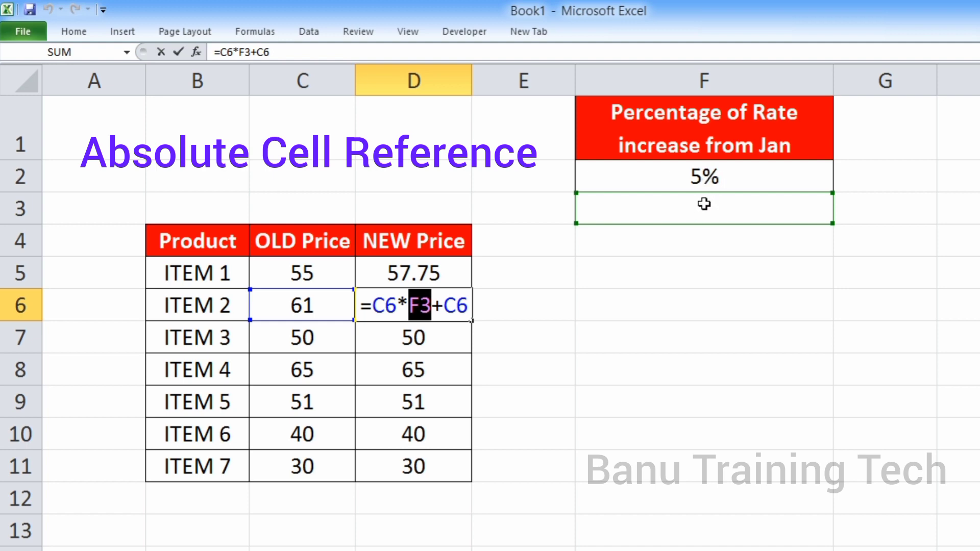
key("Escape")
double_click(443, 343)
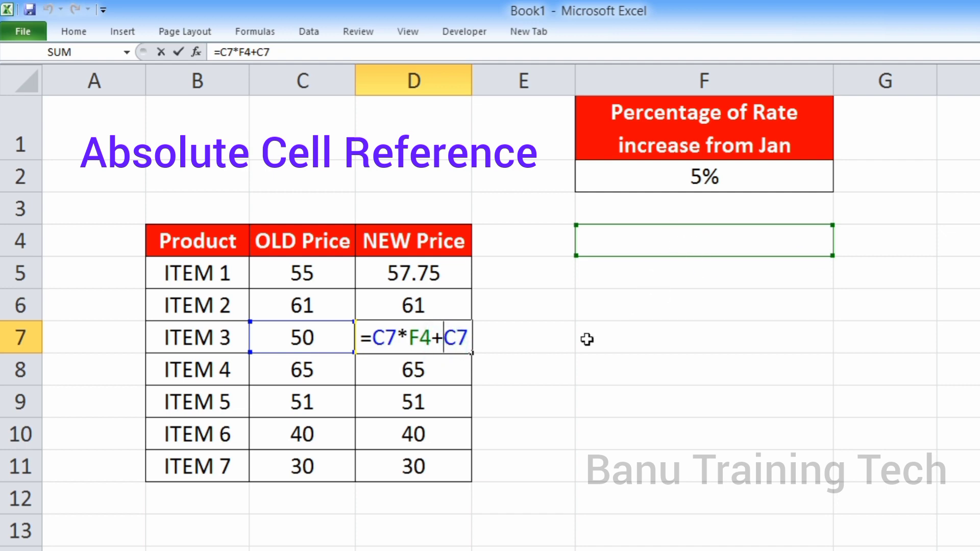
key("Escape")
left_click(427, 309)
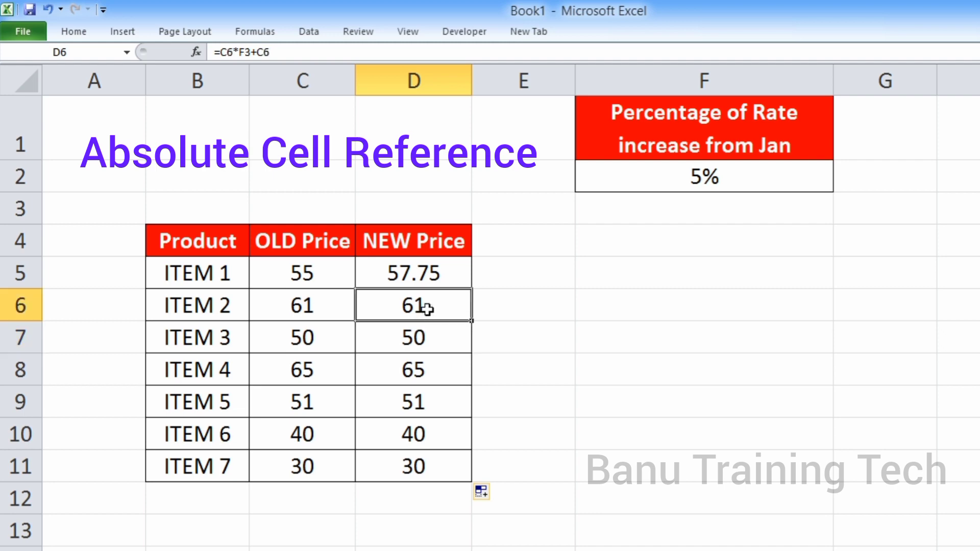
double_click(428, 308)
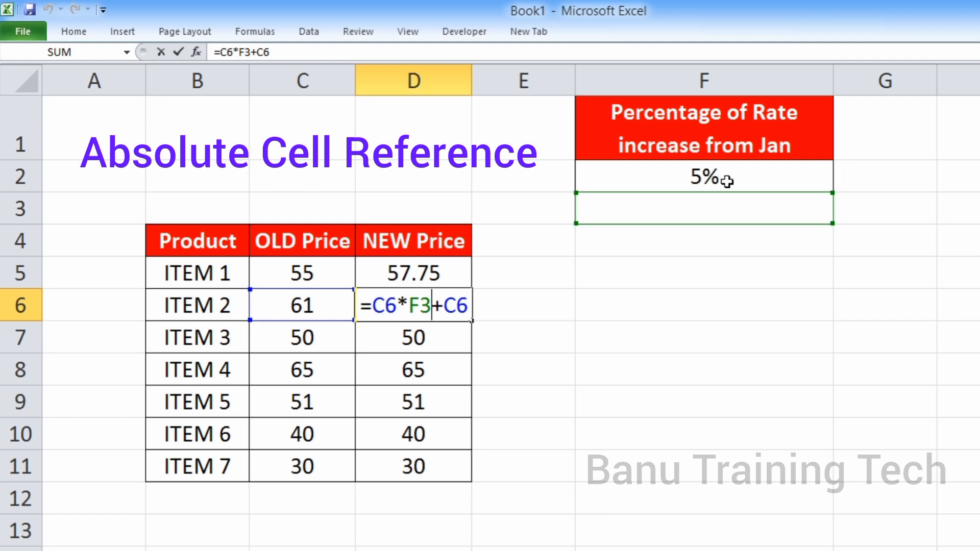
key("Escape")
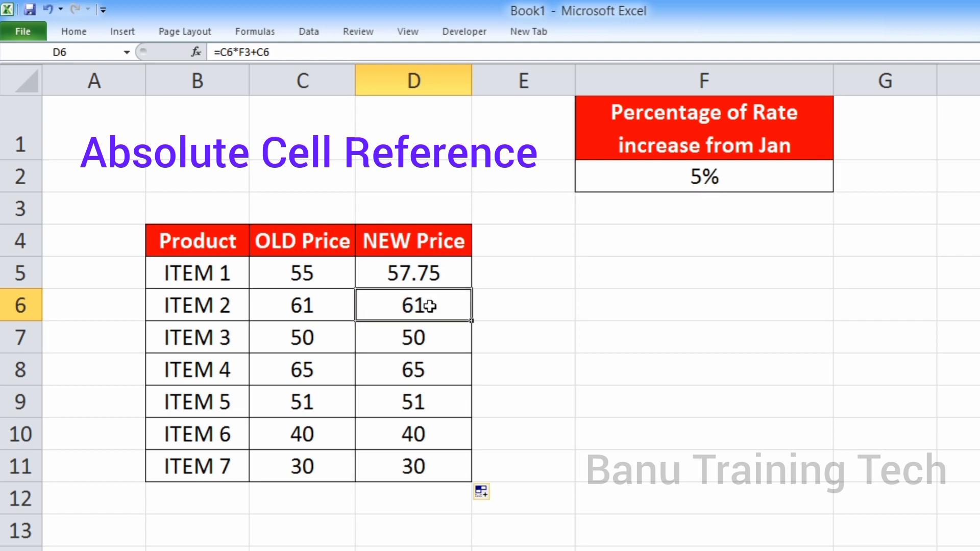
Clear the formulas in D6:D11 and make the F2 reference in D5 absolute, giving =C5*$F$2+C5
left_click_drag(435, 317, 431, 466)
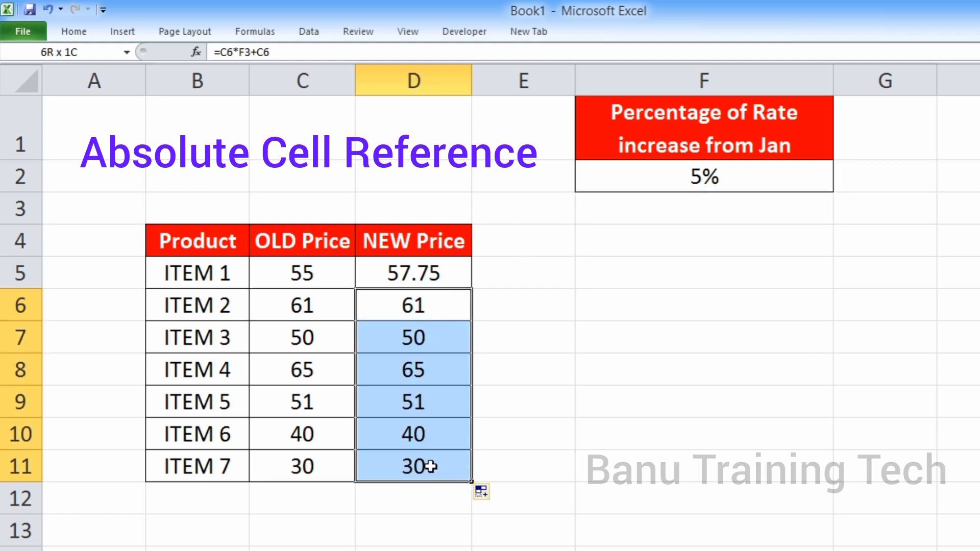
key("Delete")
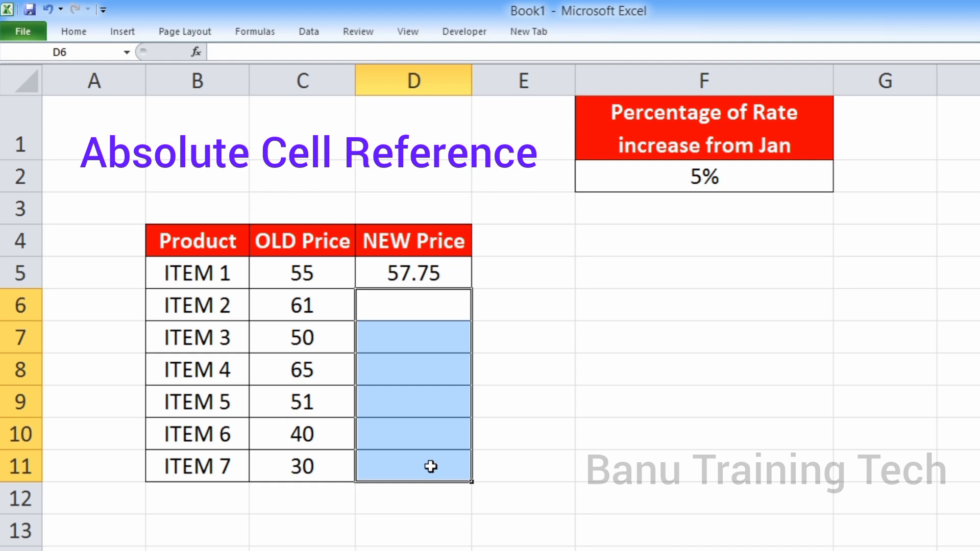
double_click(414, 274)
double_click(411, 273)
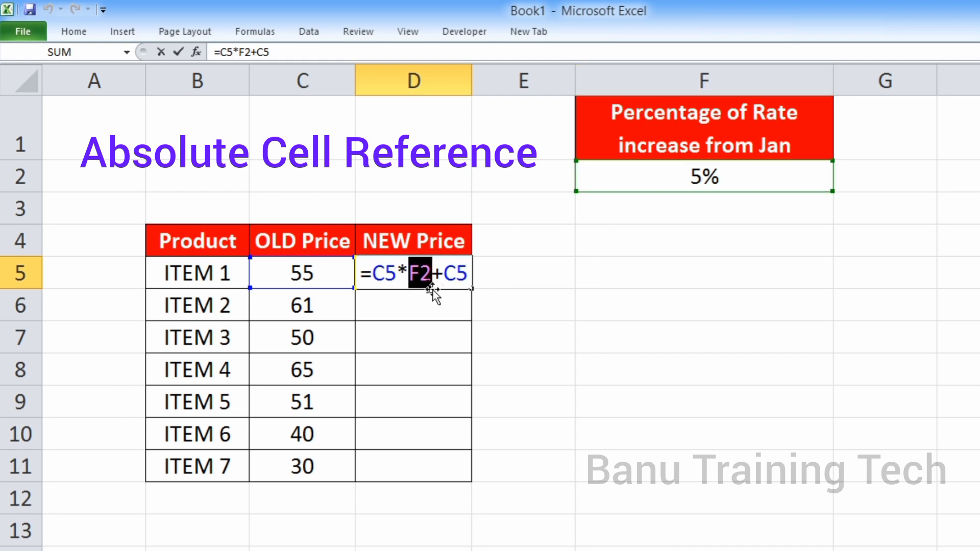
left_click(410, 280)
left_click_drag(410, 280, 432, 279)
key("F4")
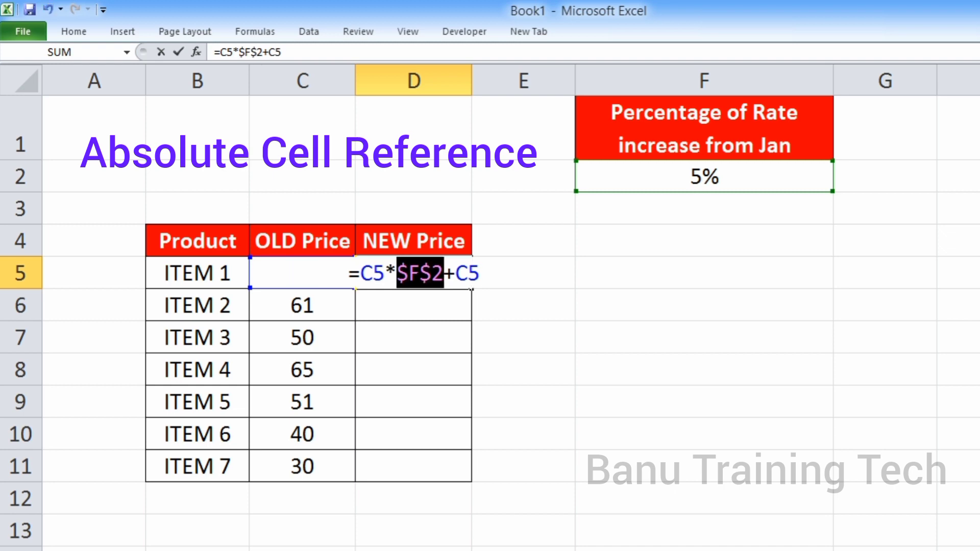
left_click(407, 279)
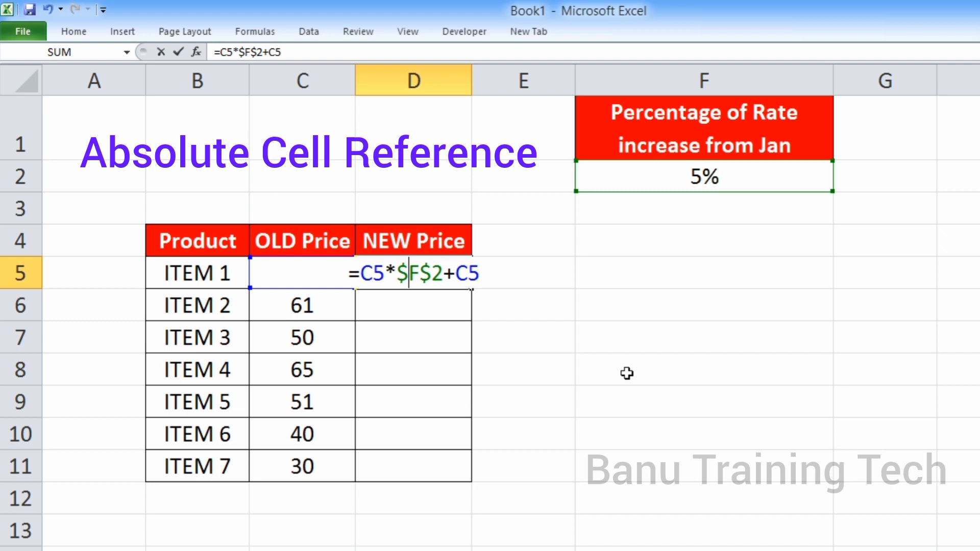
key("Return")
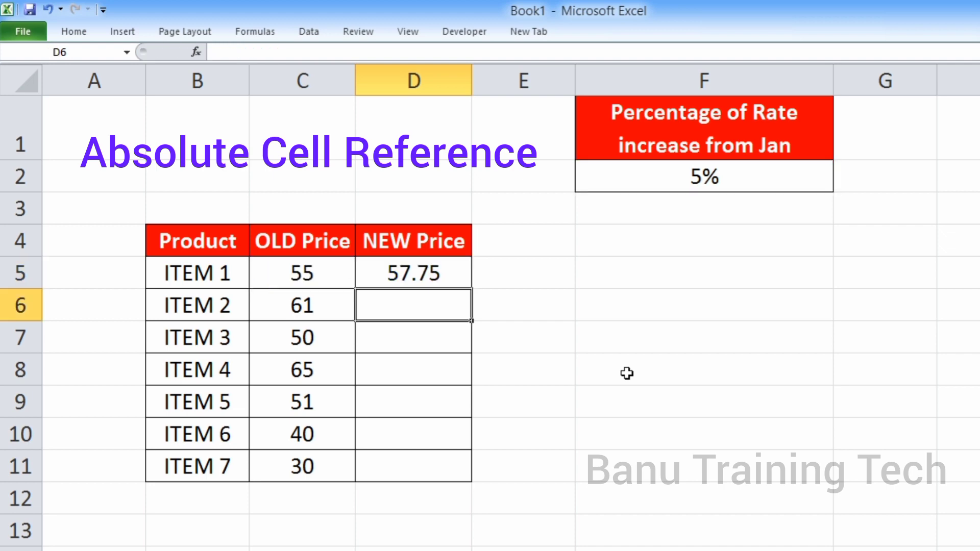
left_click(434, 285)
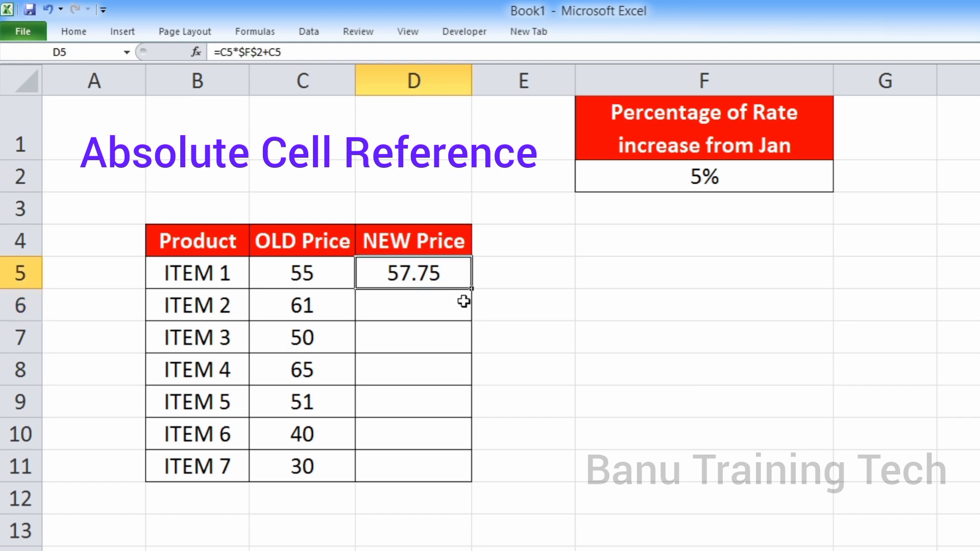
Fill the new price formula from D5 down through D11 and inspect the rate reference in the D6 and D7 formulas
left_click_drag(472, 293, 468, 474)
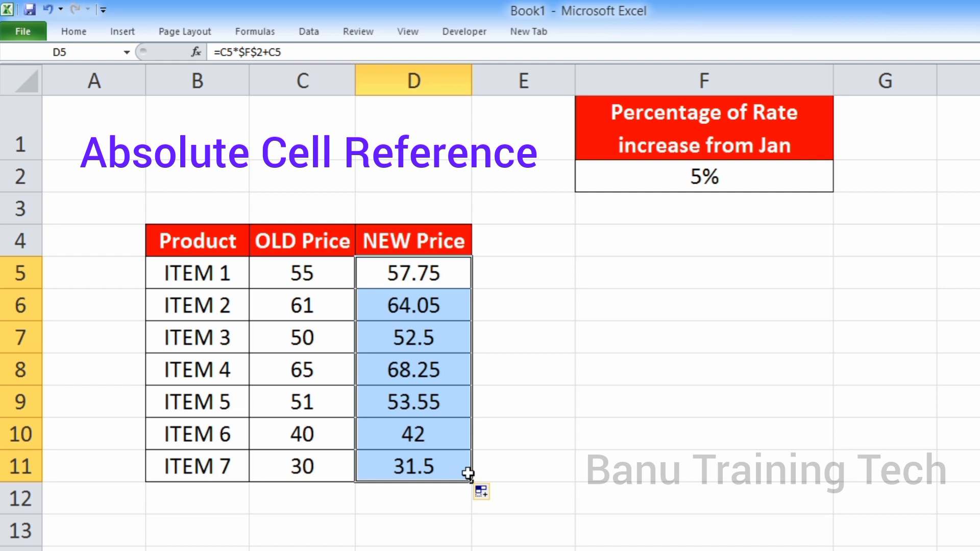
left_click(414, 313)
double_click(411, 310)
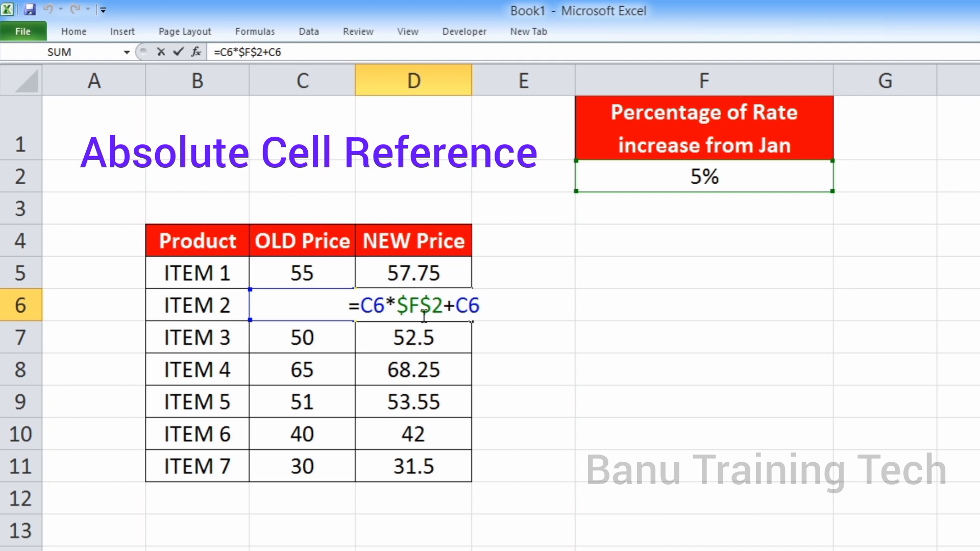
key("Return")
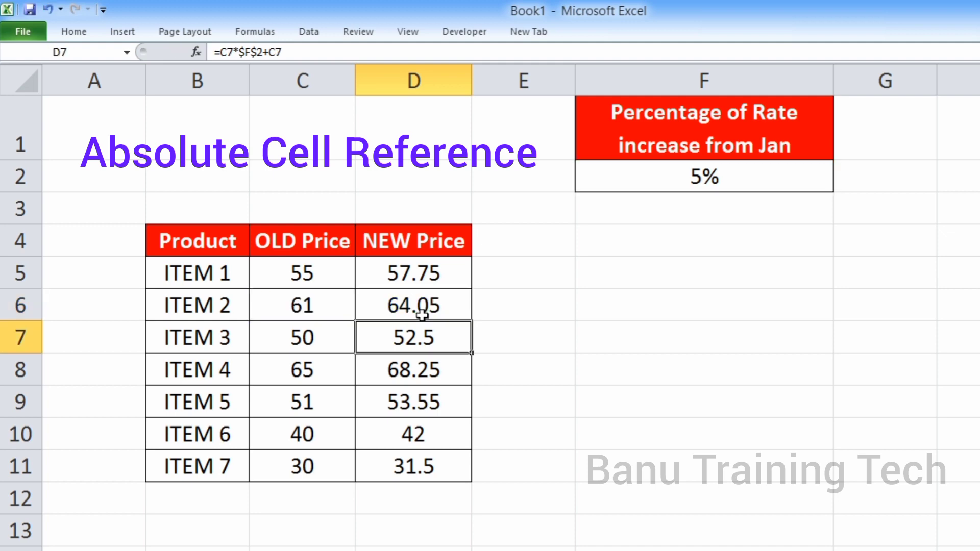
double_click(417, 343)
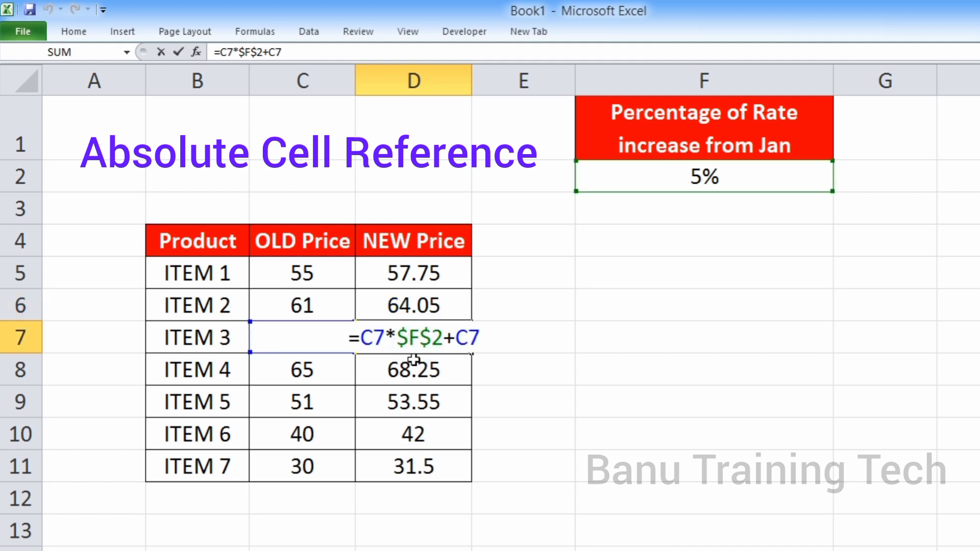
key("Return")
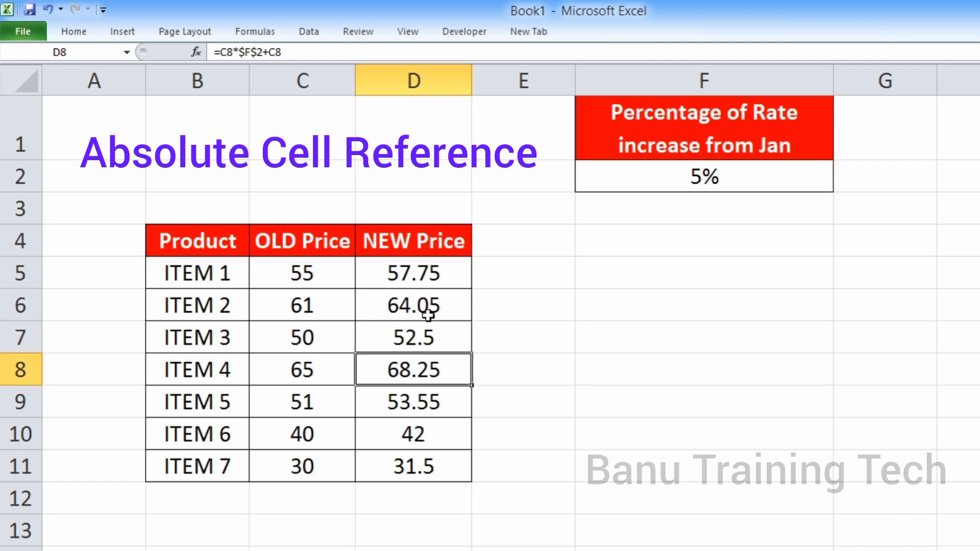
Cycle the rate reference in D5's formula through F$2, $F2 and F2, and return it to $F$2
double_click(432, 279)
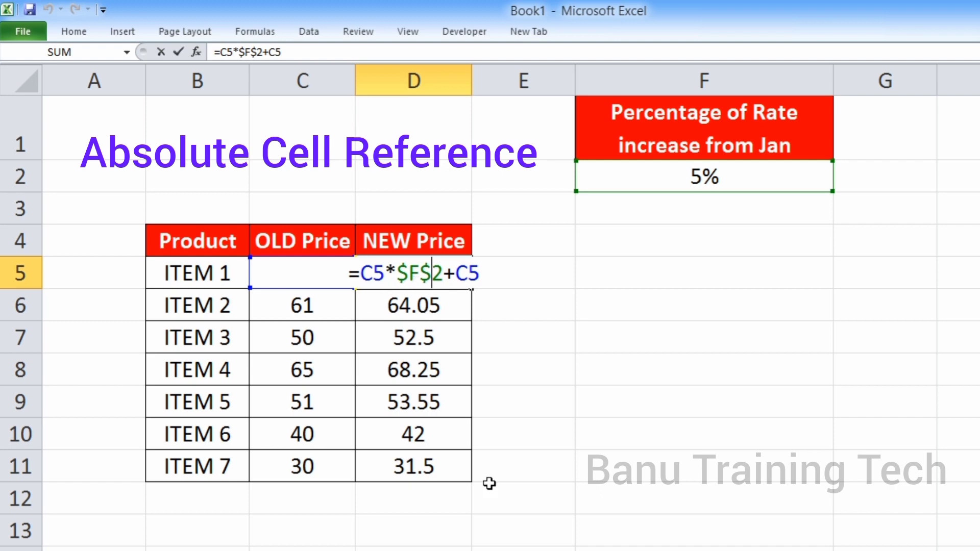
key("F4")
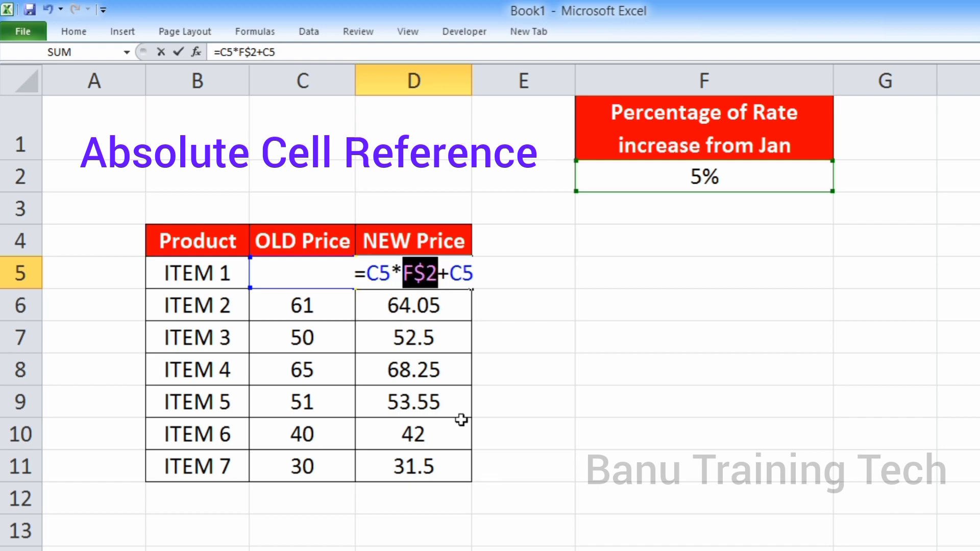
left_click(432, 281)
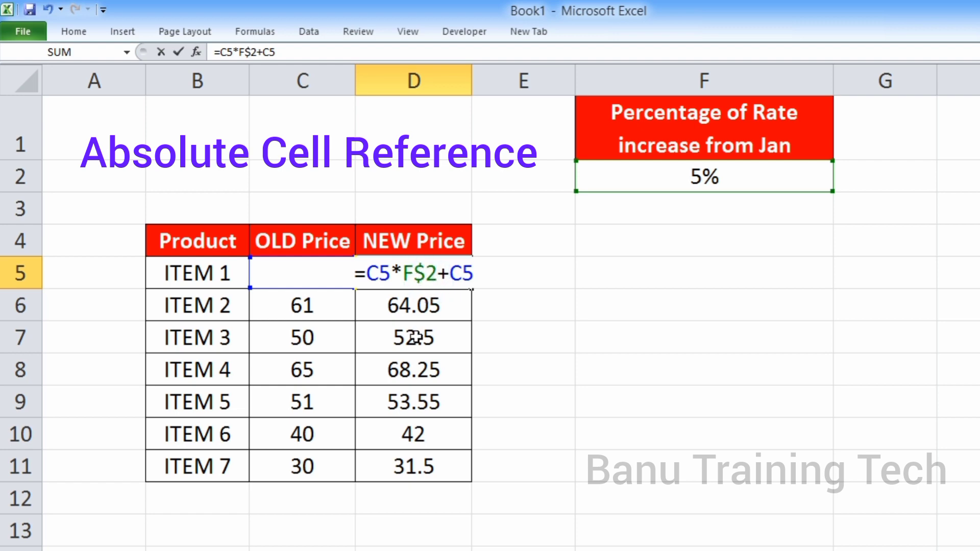
key("F4")
left_click(412, 276)
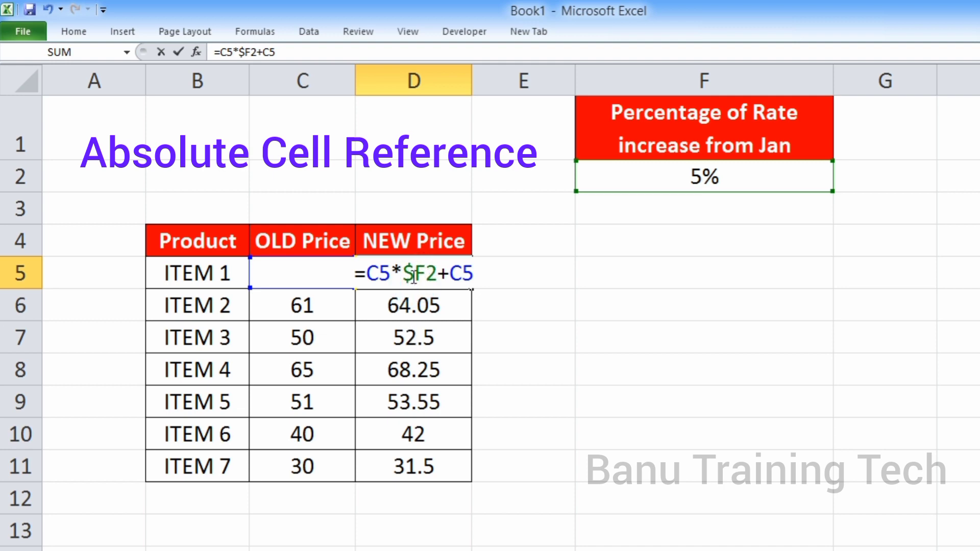
key("F4")
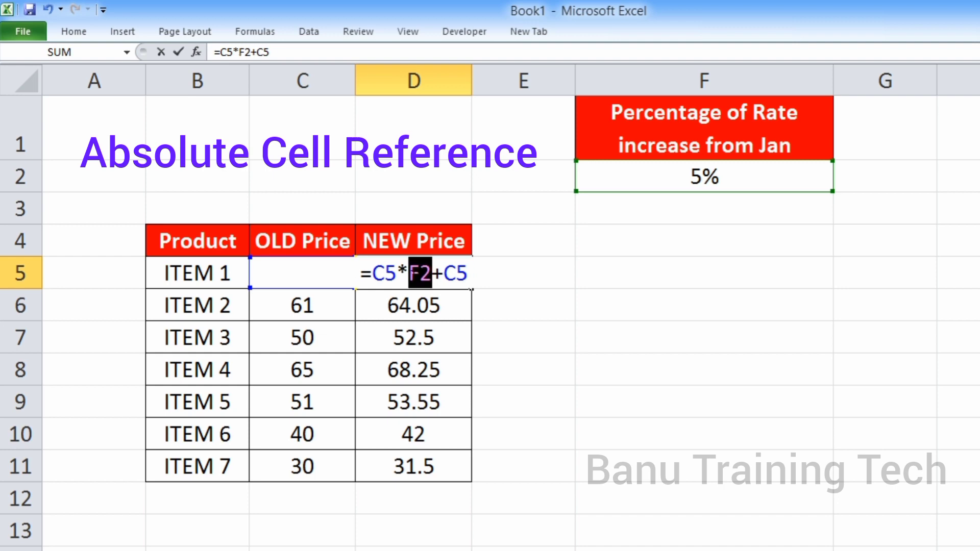
left_click(429, 273)
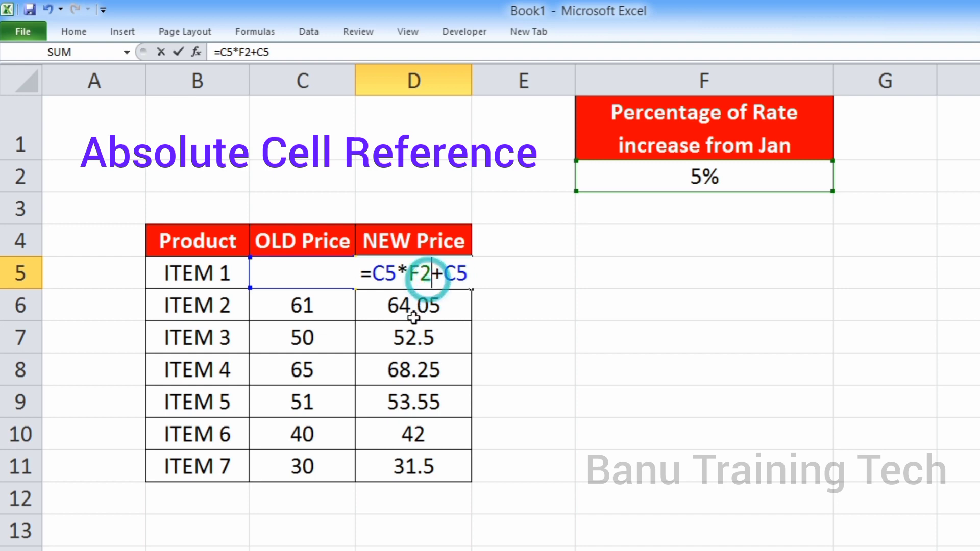
left_click(420, 276)
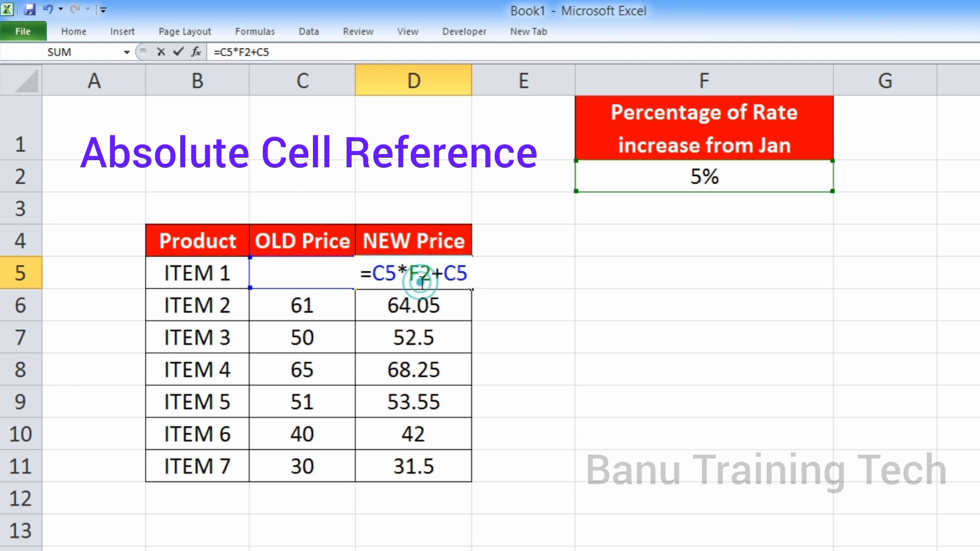
key("F4")
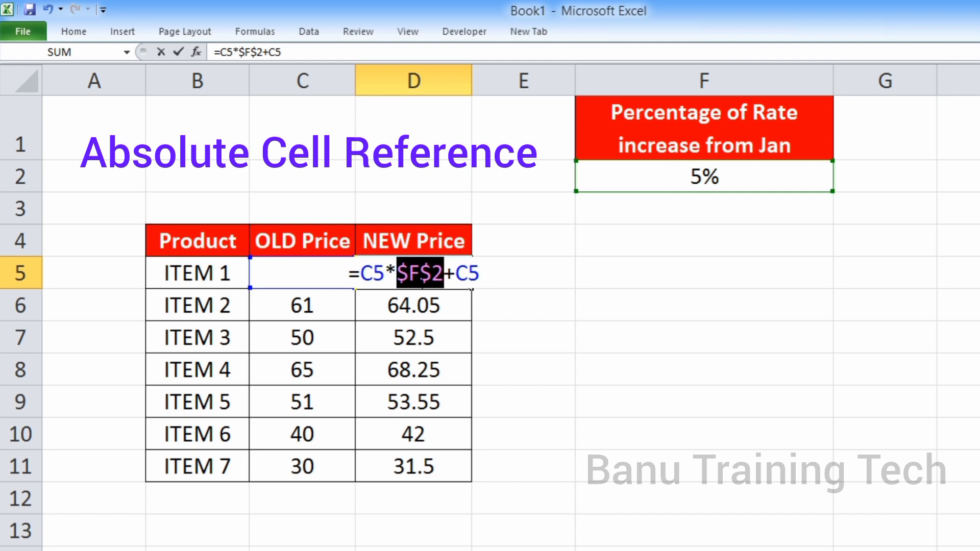
key("Return")
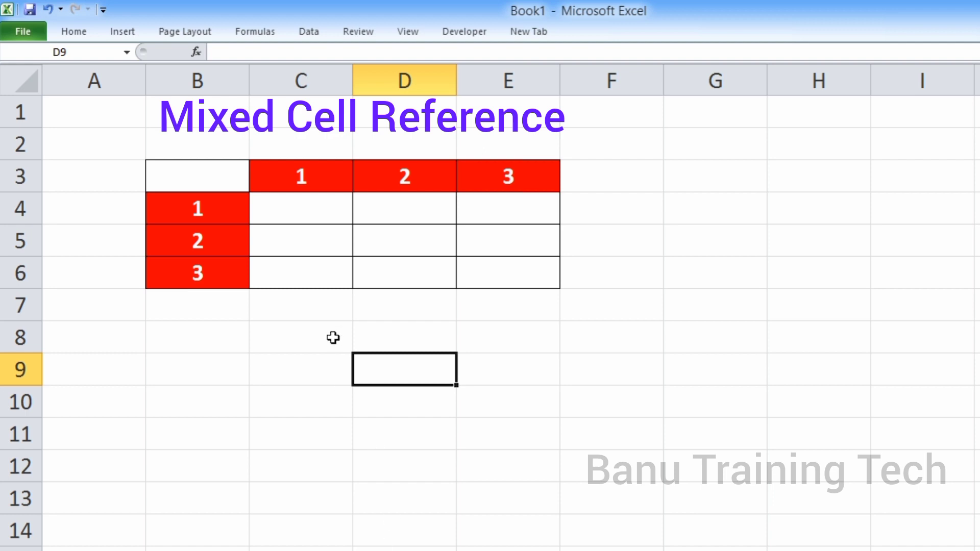
Enter =C3*B4 in C4 of the multiplication grid and fill the formula down through C6
left_click_drag(302, 179, 525, 180)
left_click_drag(212, 208, 217, 284)
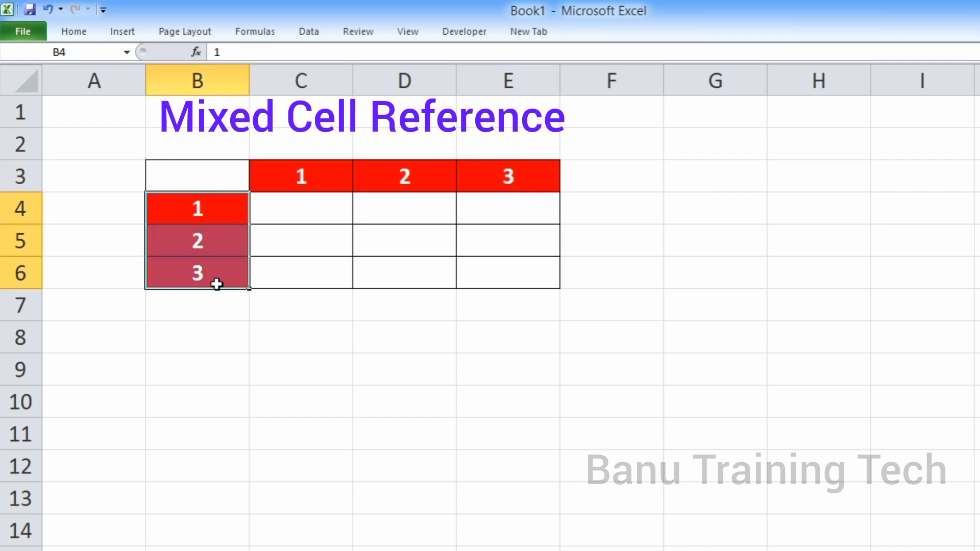
left_click(295, 211)
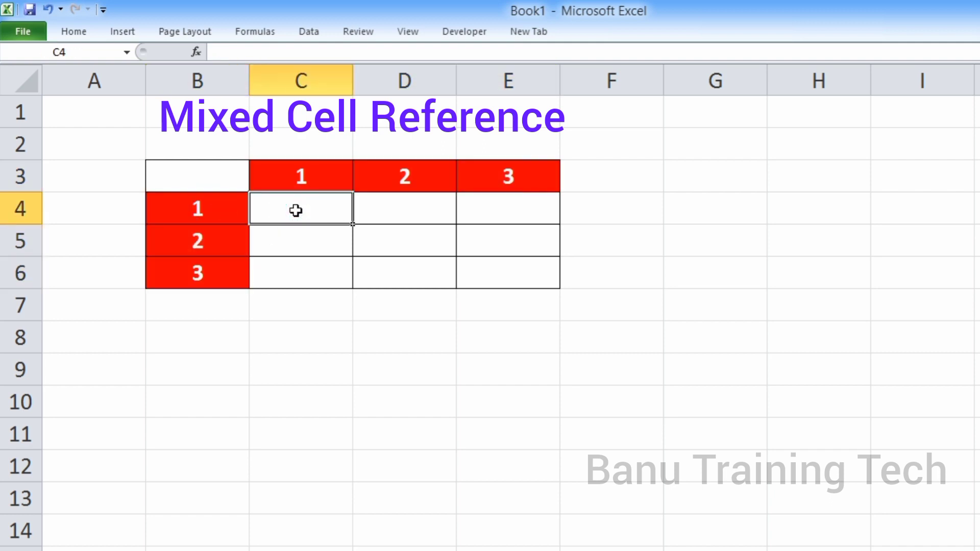
type("=")
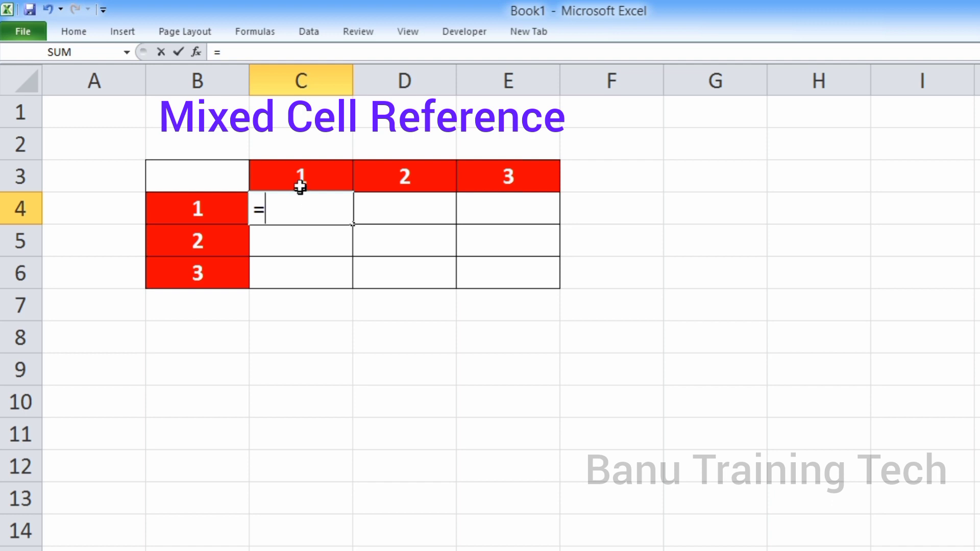
left_click(300, 182)
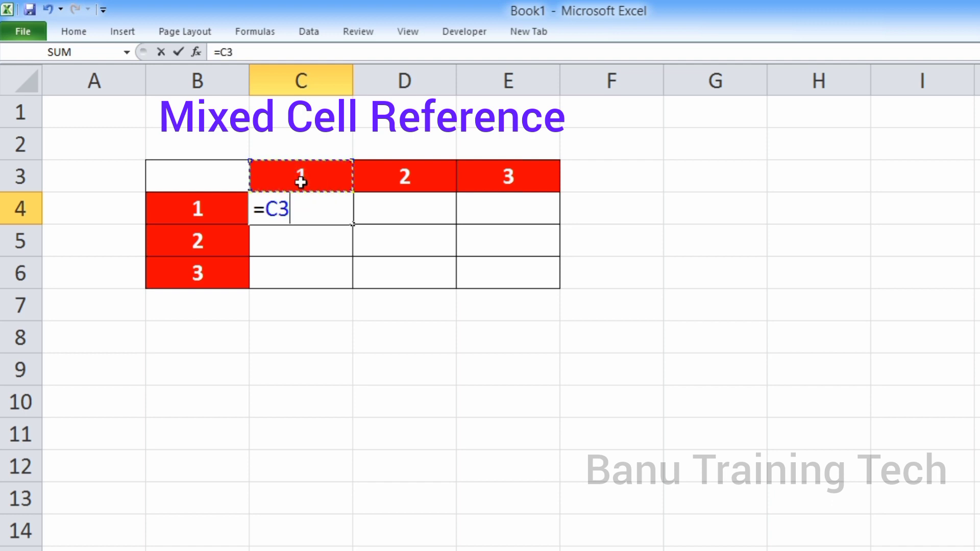
type("*")
left_click(226, 216)
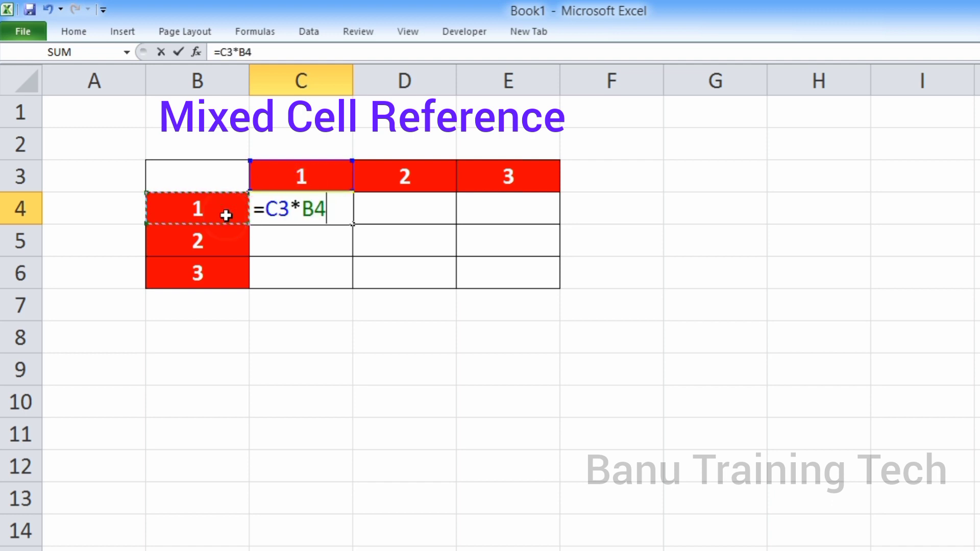
key("Return")
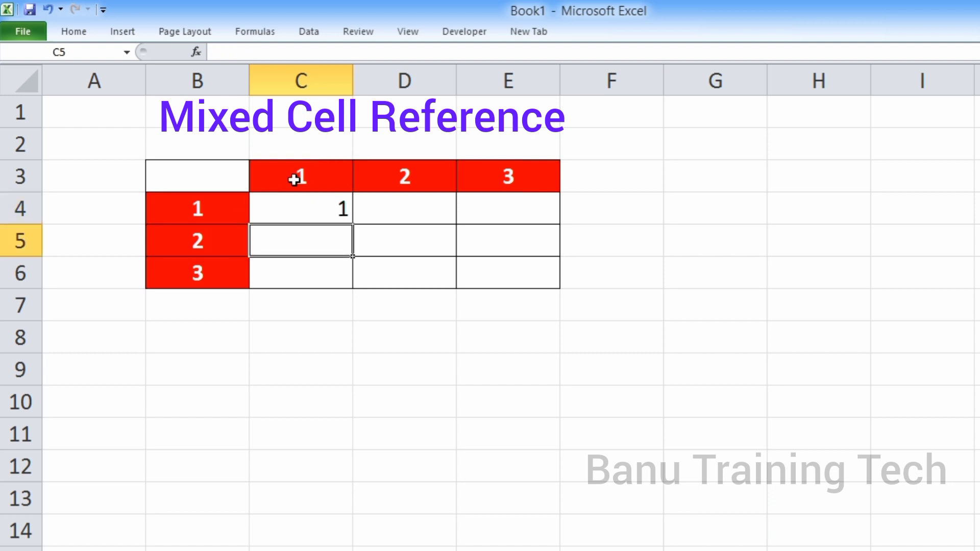
left_click(301, 206)
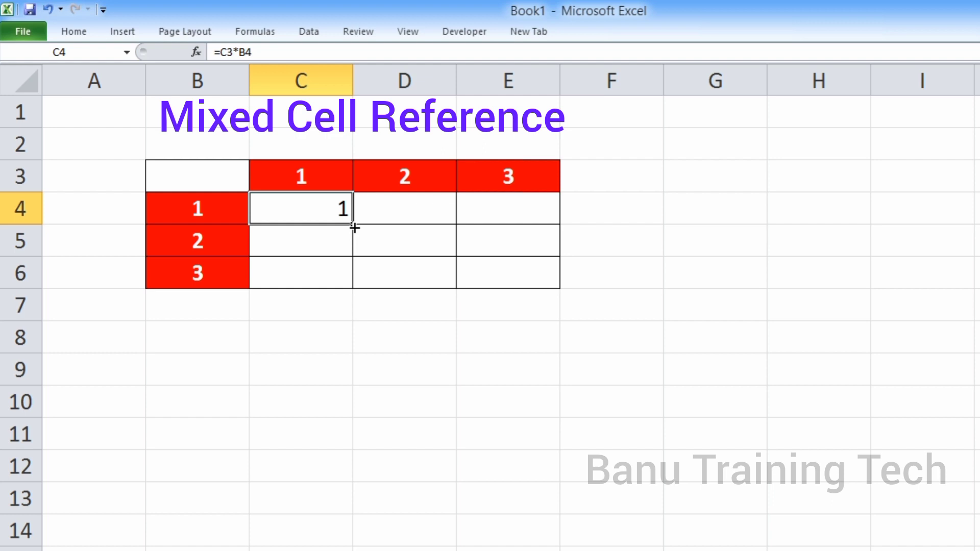
left_click_drag(355, 227, 357, 284)
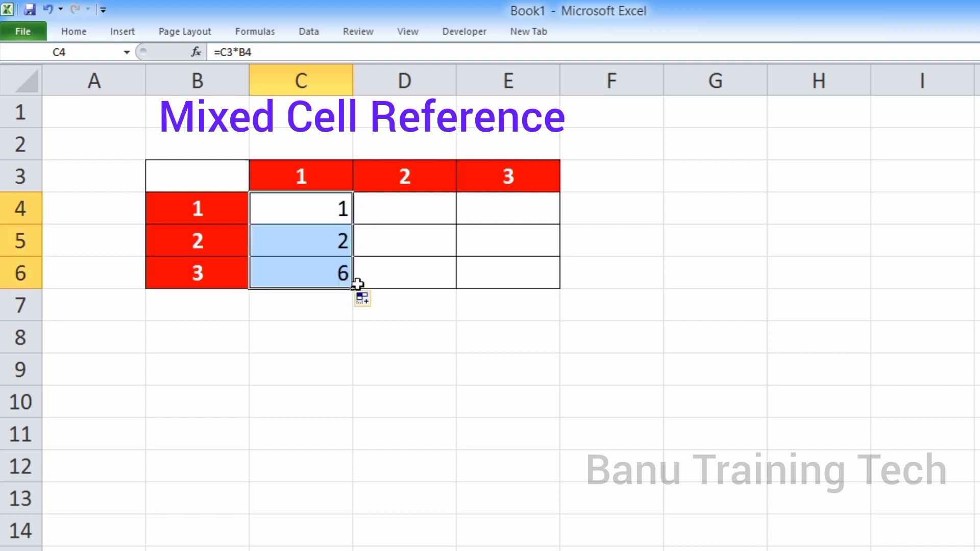
Examine which cells the copied formulas in C5 and C6 multiply, compared with the header cells C3, B5 and B6
left_click(299, 180)
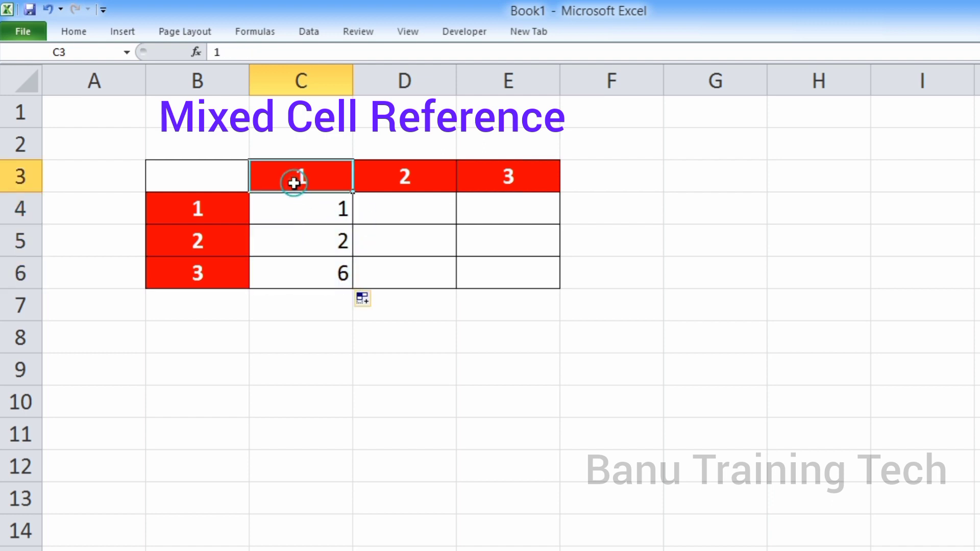
left_click(206, 241)
left_click(324, 240)
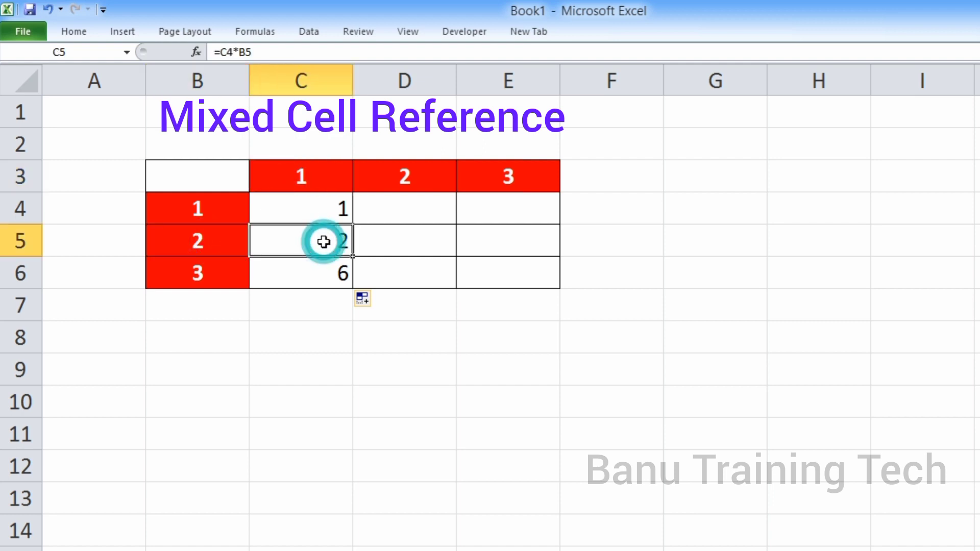
left_click(304, 176)
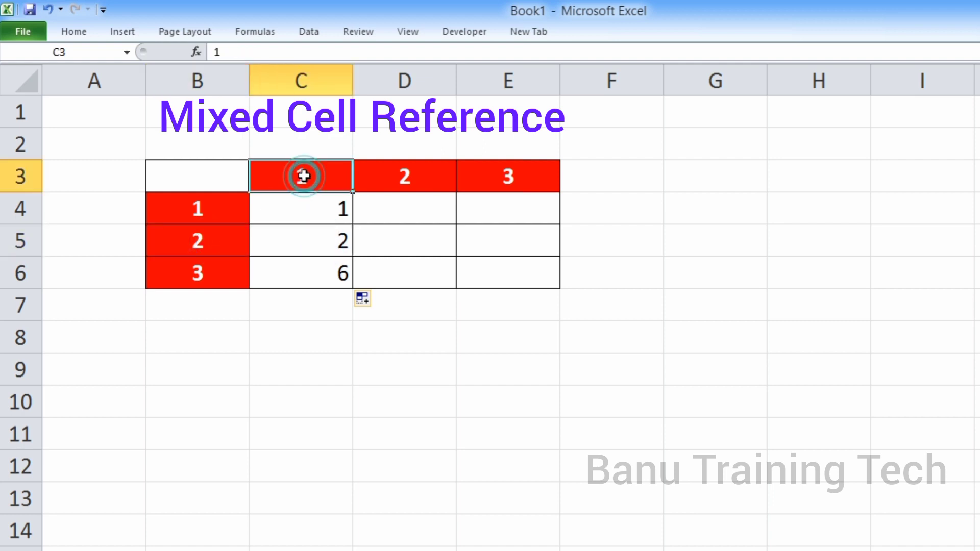
left_click(203, 275)
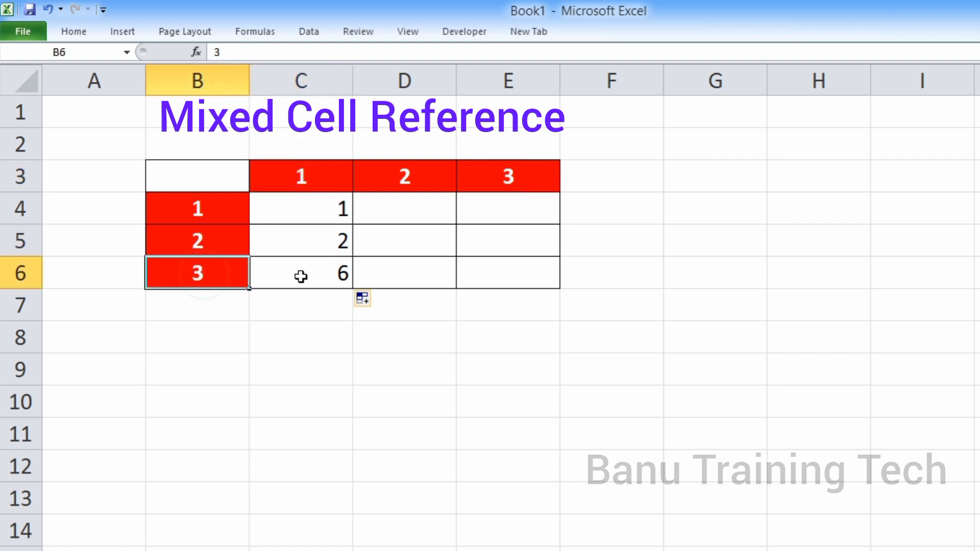
left_click(329, 277)
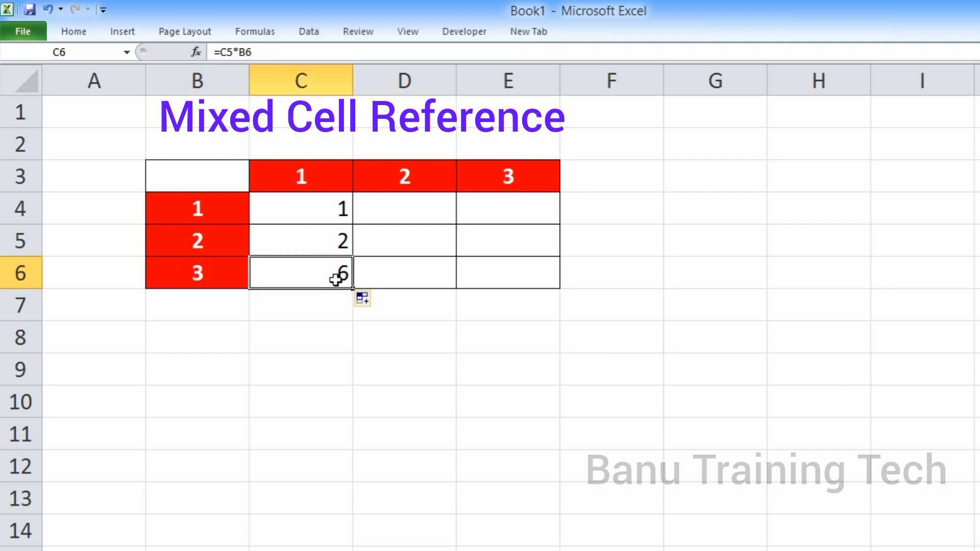
left_click(310, 237)
double_click(311, 238)
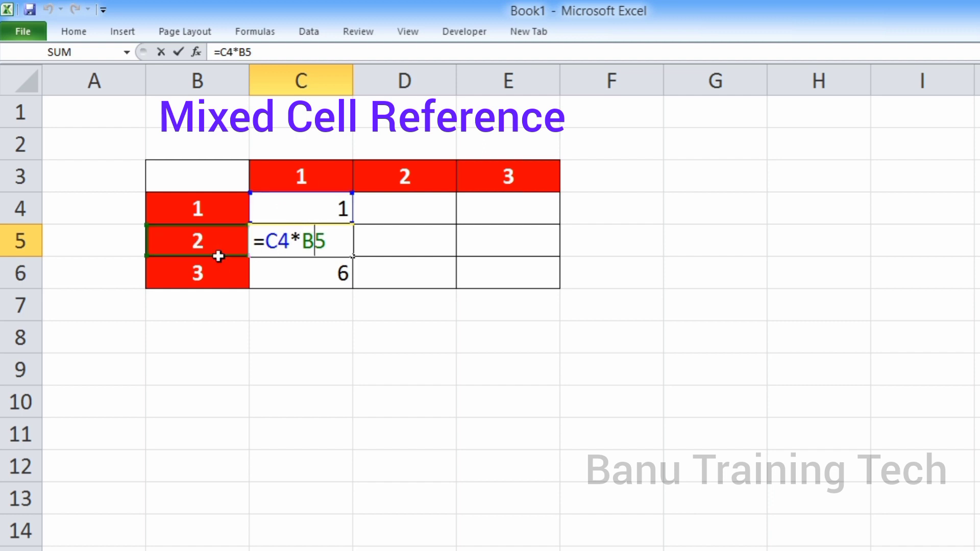
key("Return")
double_click(291, 278)
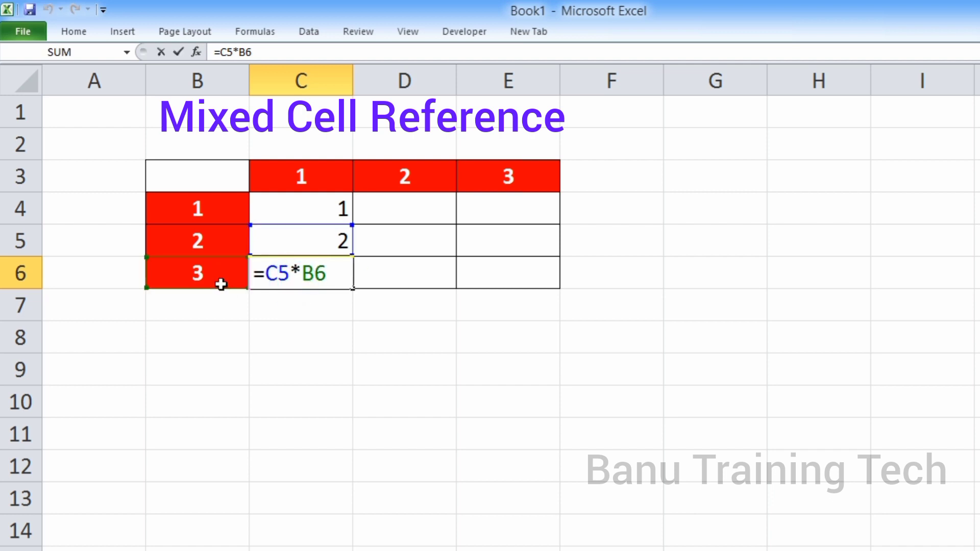
key("Return")
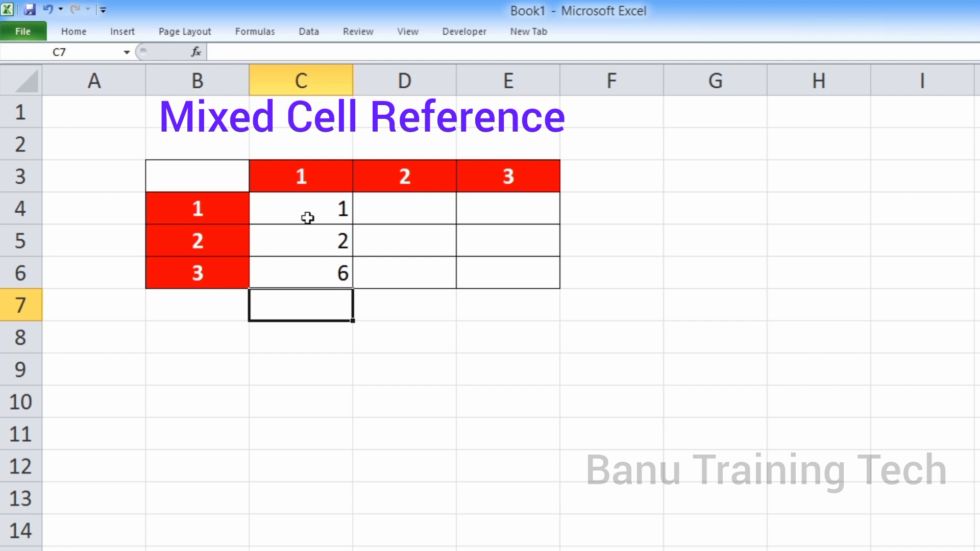
Clear the formulas from C4 through C6 of the multiplication grid
left_click_drag(312, 212, 315, 265)
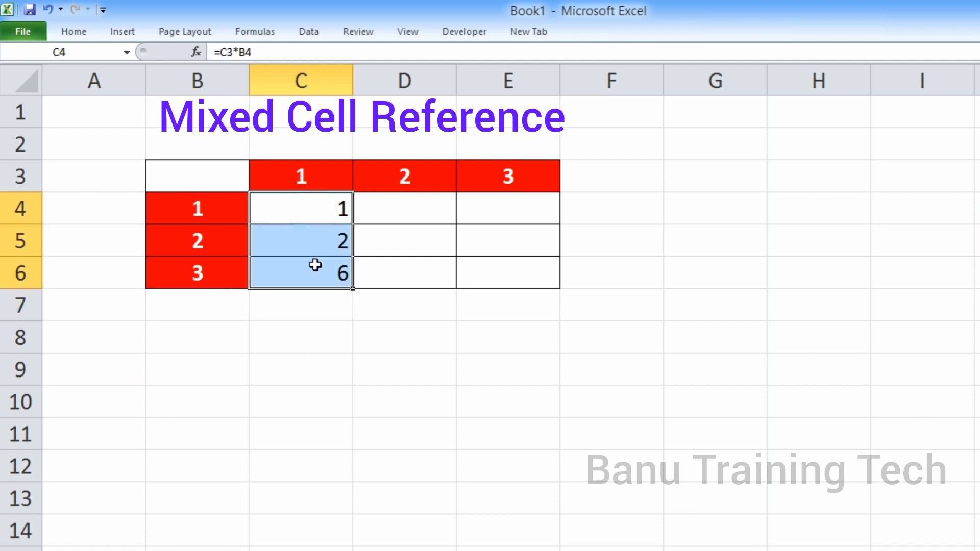
key("Delete")
left_click(309, 221)
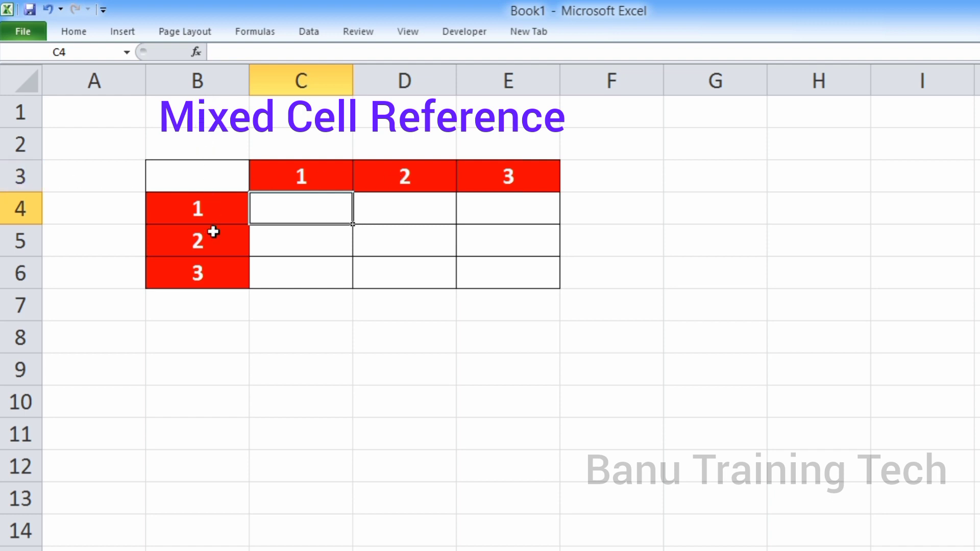
Build the formula =C$3*B4 in C4, locking only the row of the column-header reference
double_click(281, 217)
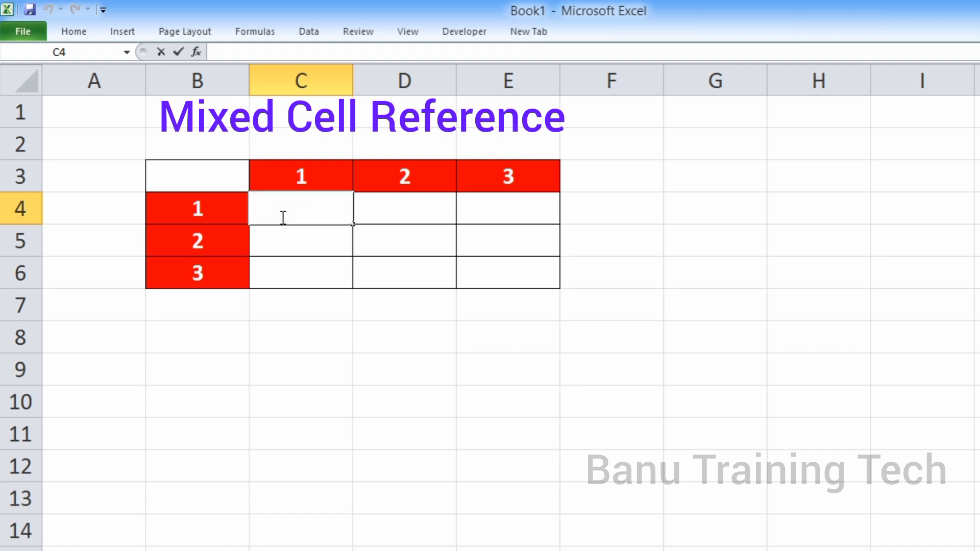
type("=")
left_click(290, 185)
type("*")
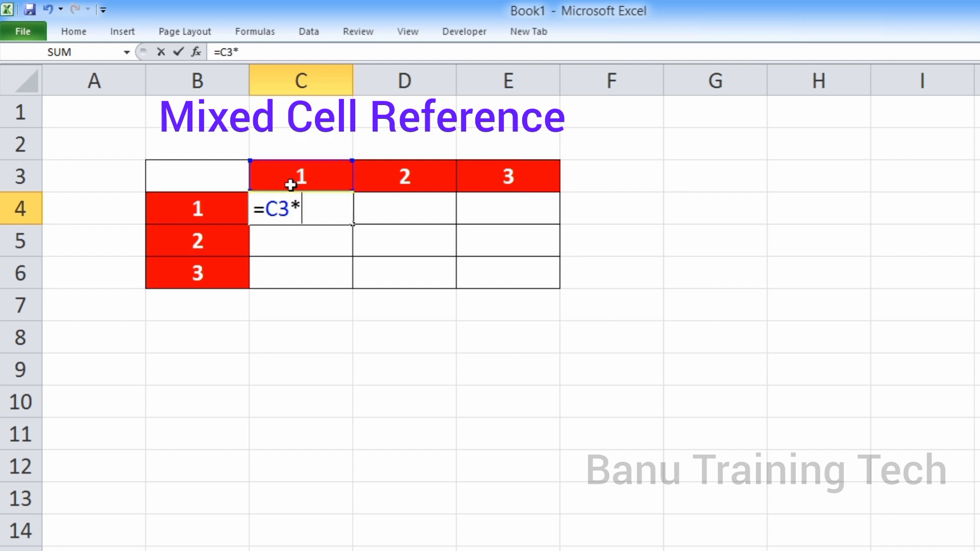
left_click(228, 216)
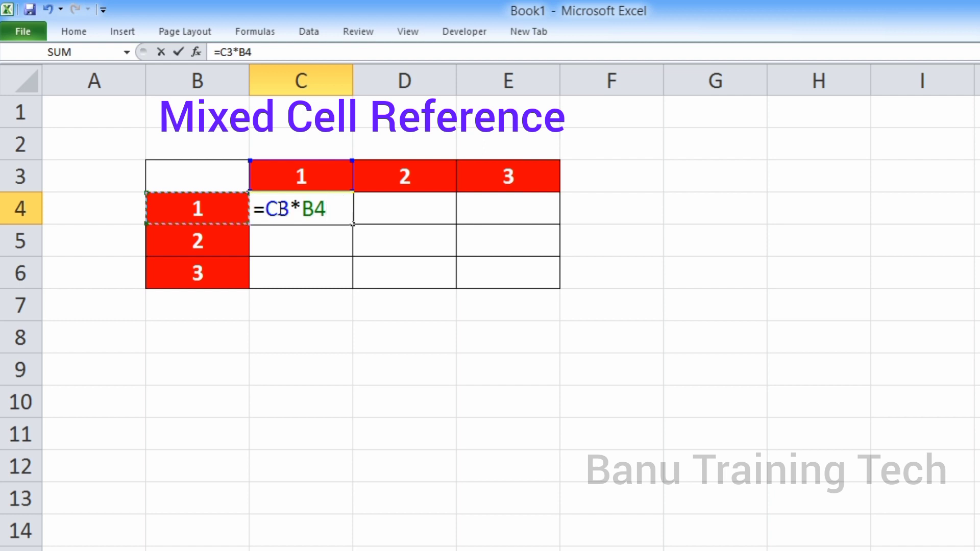
left_click(278, 208)
key("F4")
key("F4")
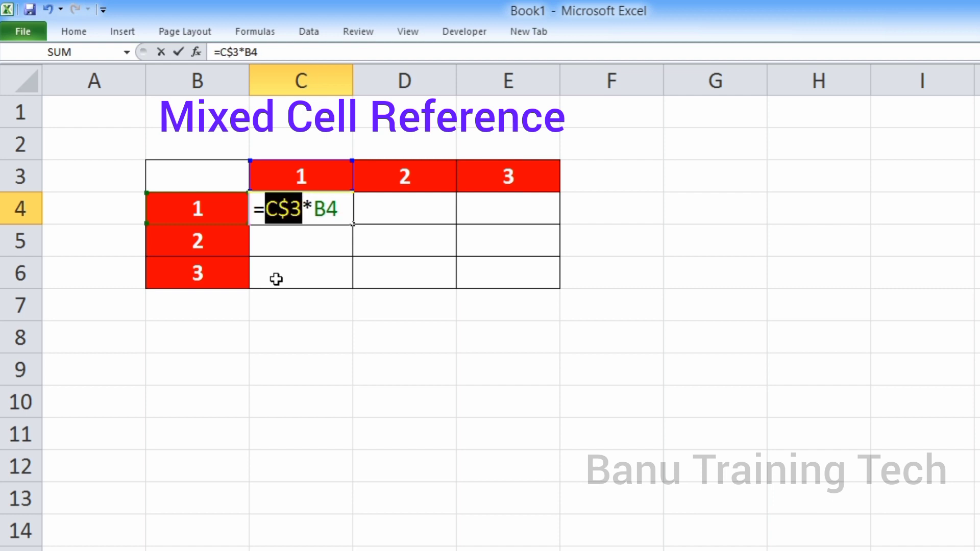
left_click(288, 209)
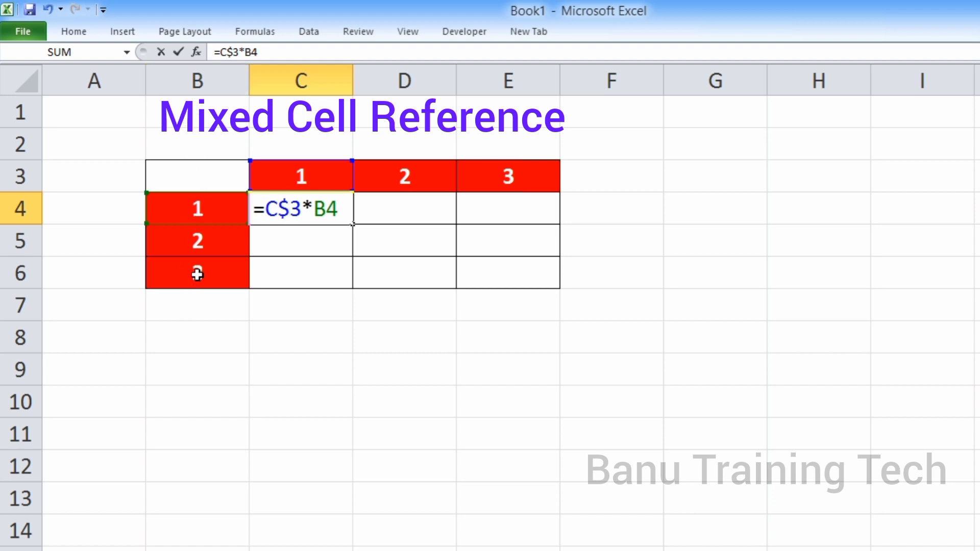
Lock only the column of the second reference as $B4, enter =C$3*$B4 in C4 and fill it down through C6
left_click(323, 209)
key("F4")
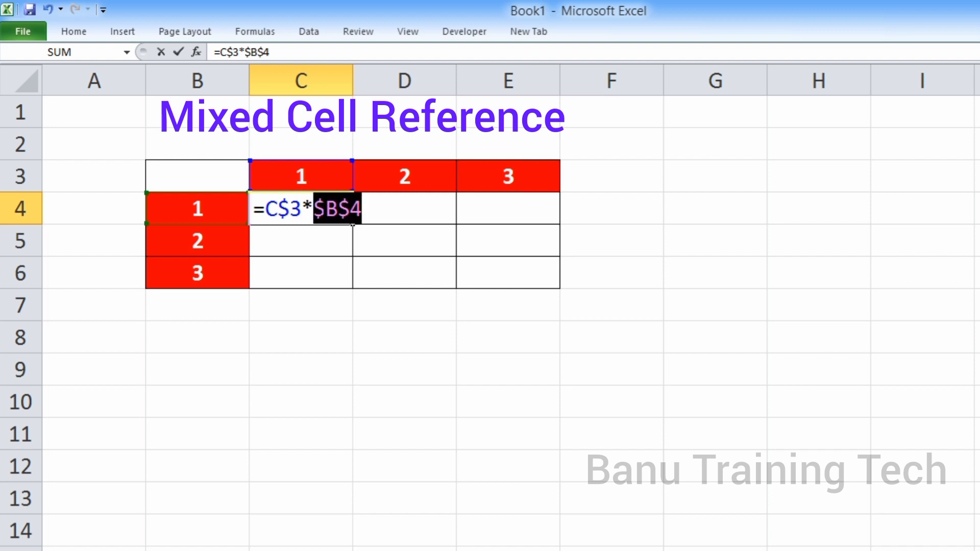
key("F4")
key("F4")
left_click(325, 209)
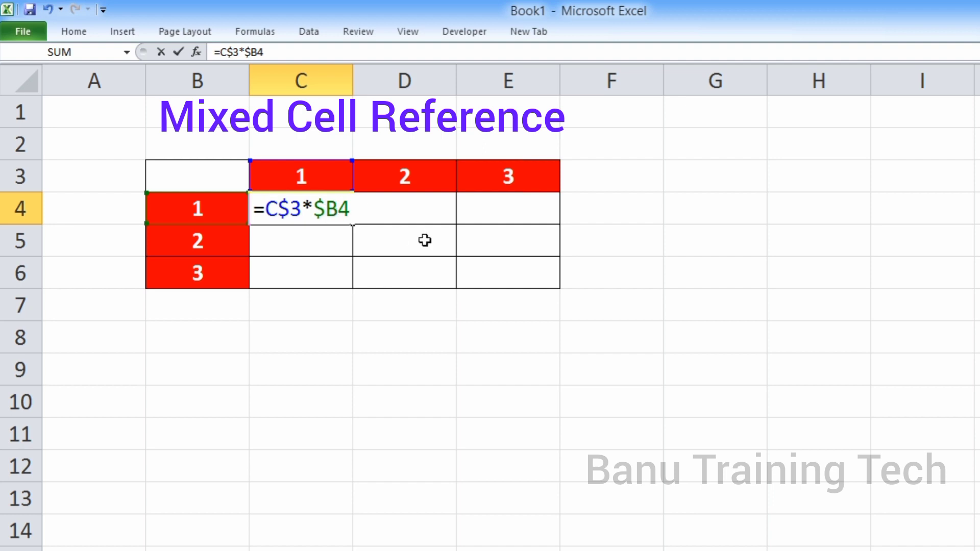
key("Return")
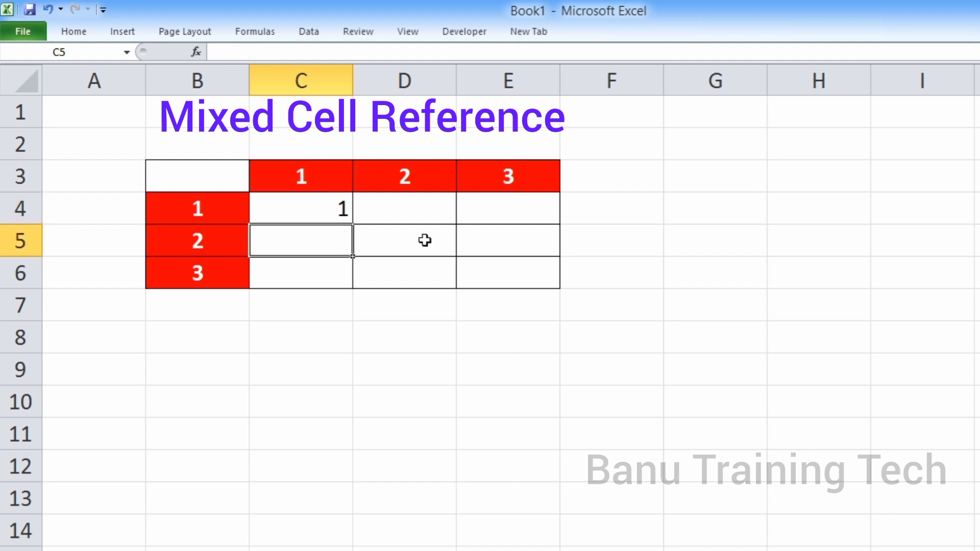
left_click(317, 218)
left_click_drag(352, 224, 355, 287)
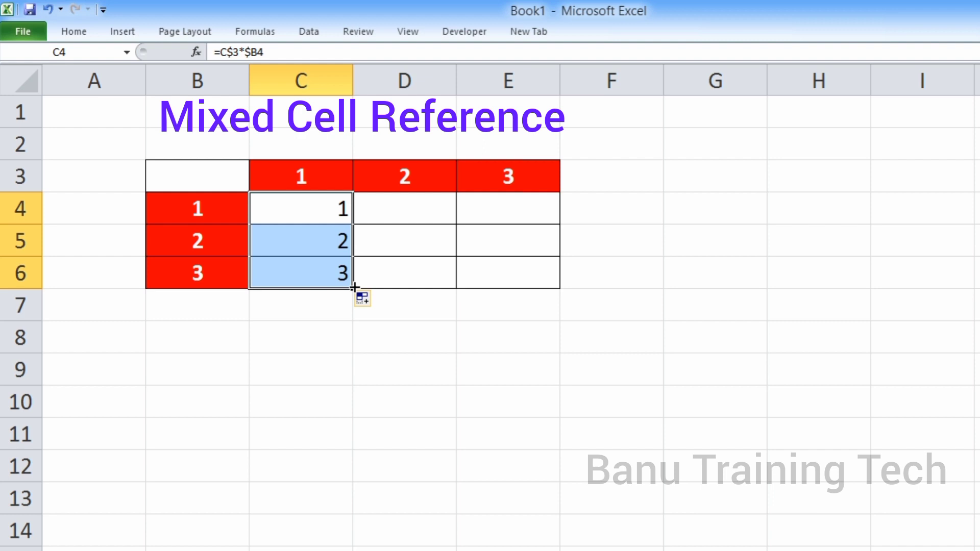
Inspect which header cells the formulas in C4, C5 and C6 multiply
double_click(319, 213)
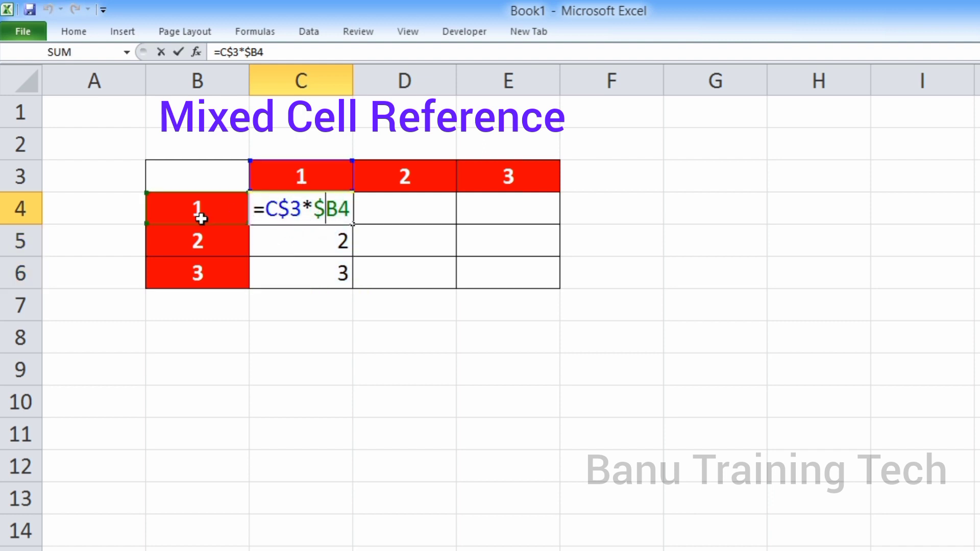
left_click(284, 227)
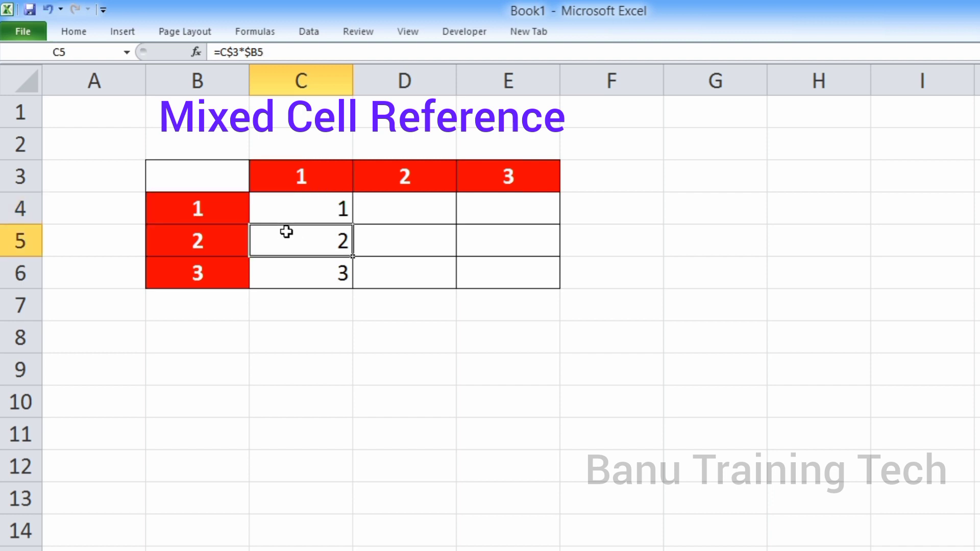
double_click(288, 232)
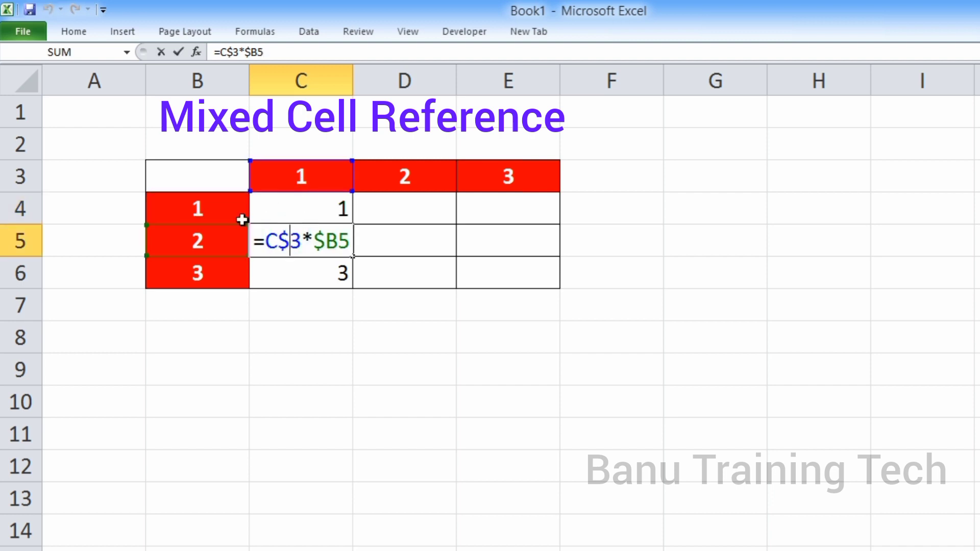
left_click(300, 263)
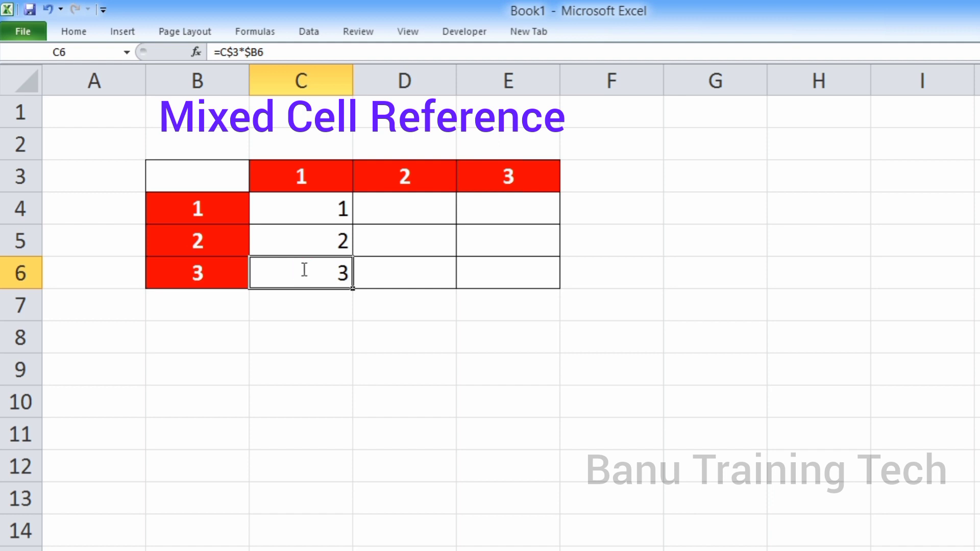
double_click(305, 269)
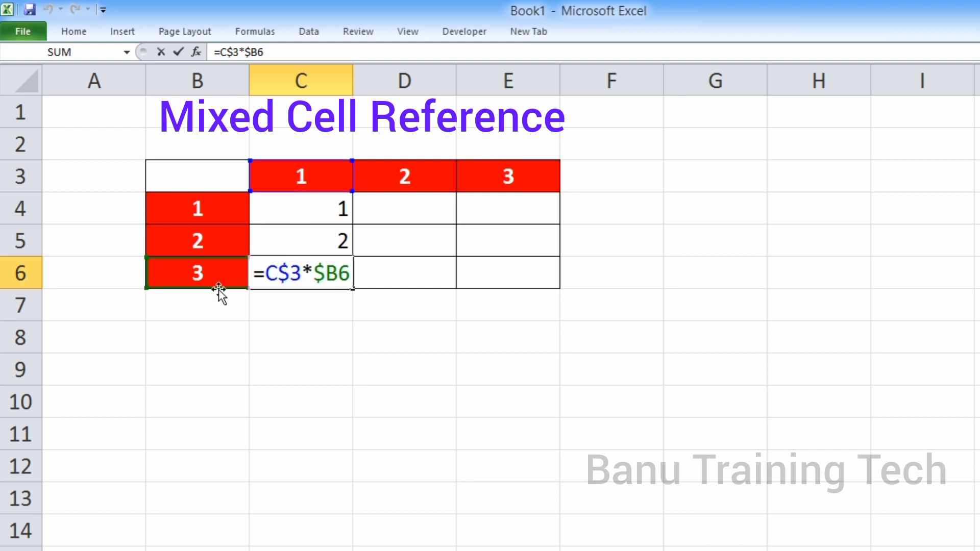
key("Return")
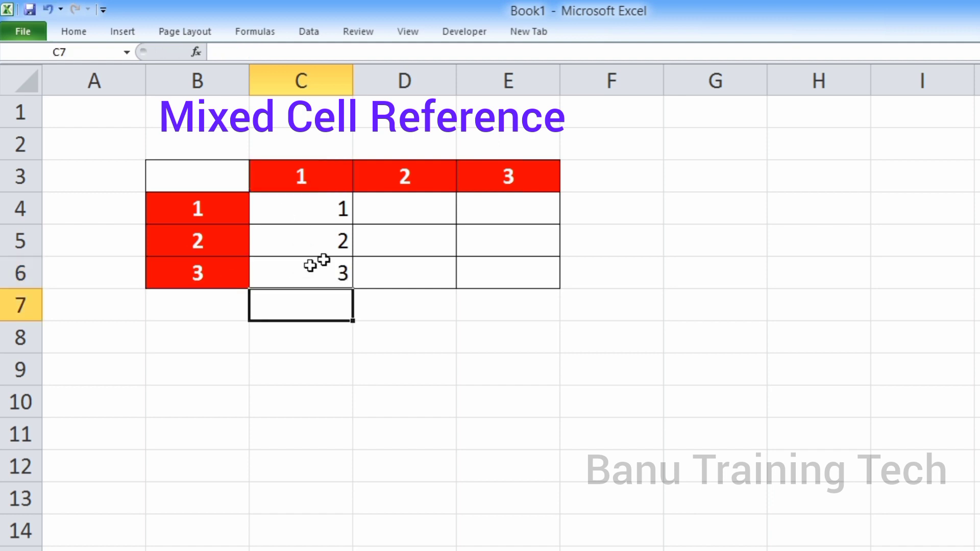
Fill the C4 formula across through E4 and inspect the references in the D4 and E4 formulas
left_click(329, 221)
left_click_drag(357, 223, 518, 216)
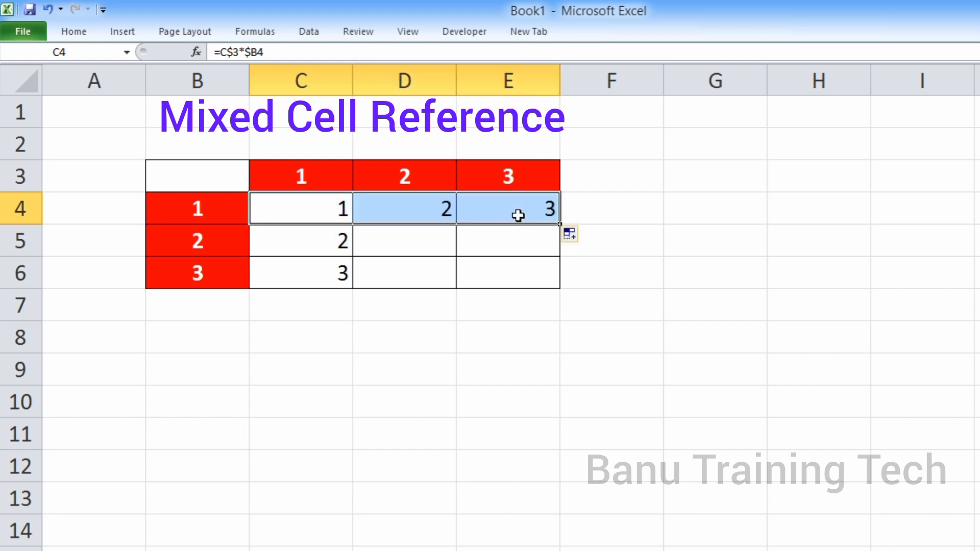
double_click(406, 211)
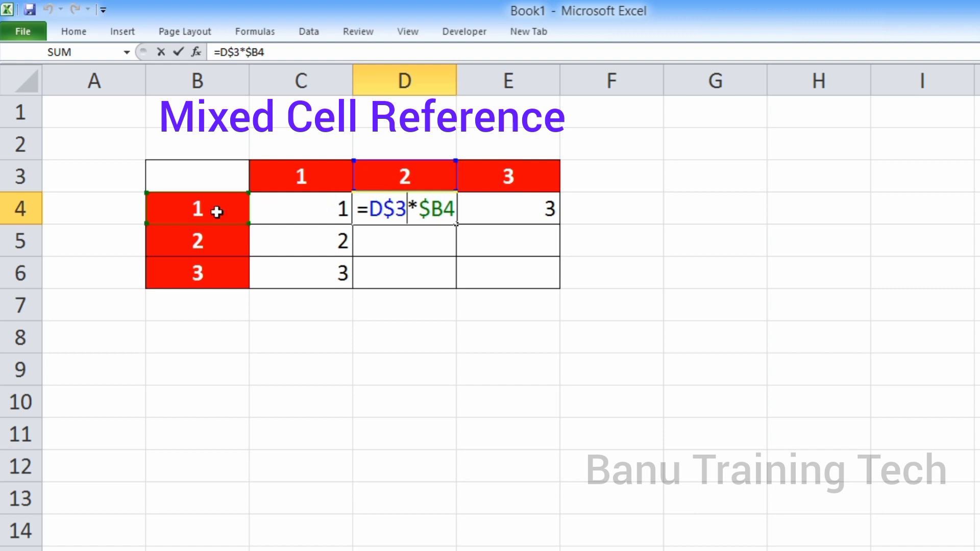
key("Escape")
left_click(499, 212)
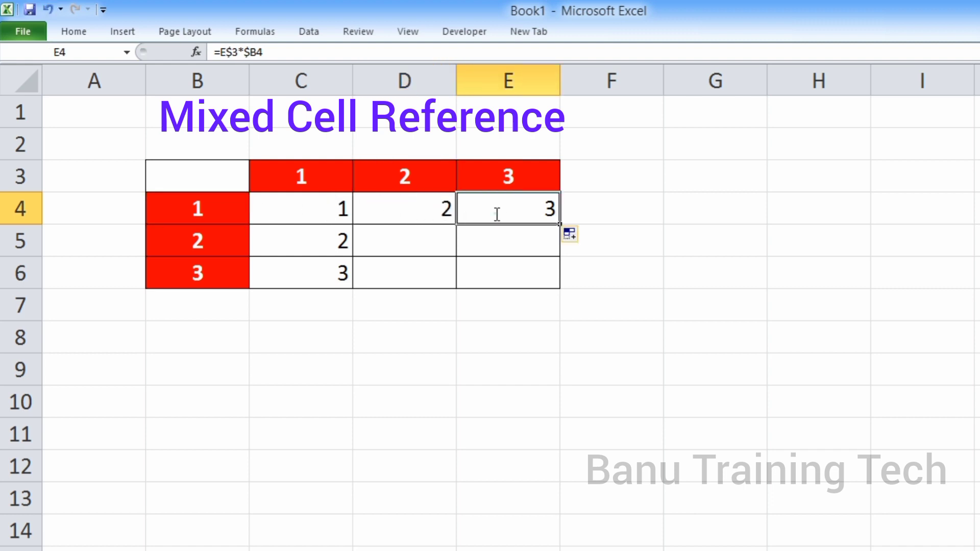
double_click(498, 212)
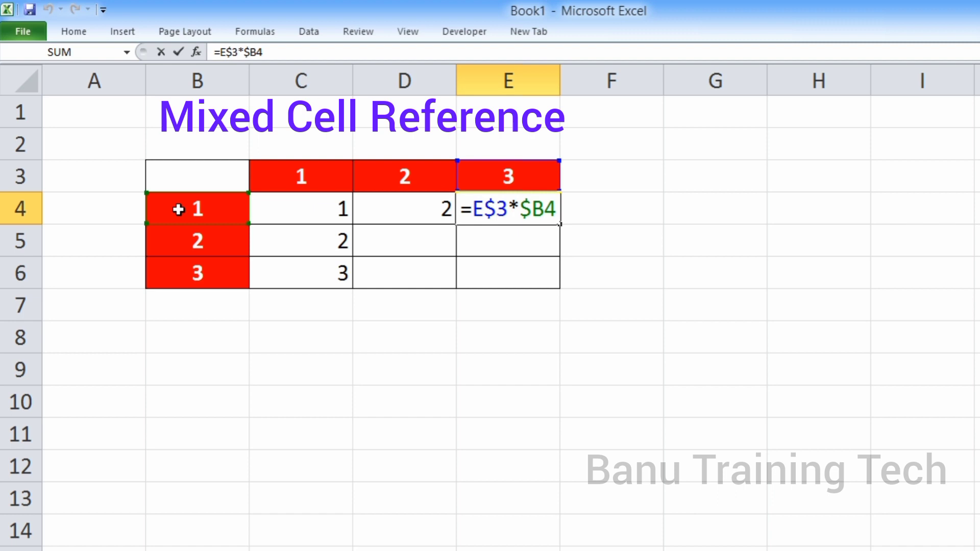
key("Return")
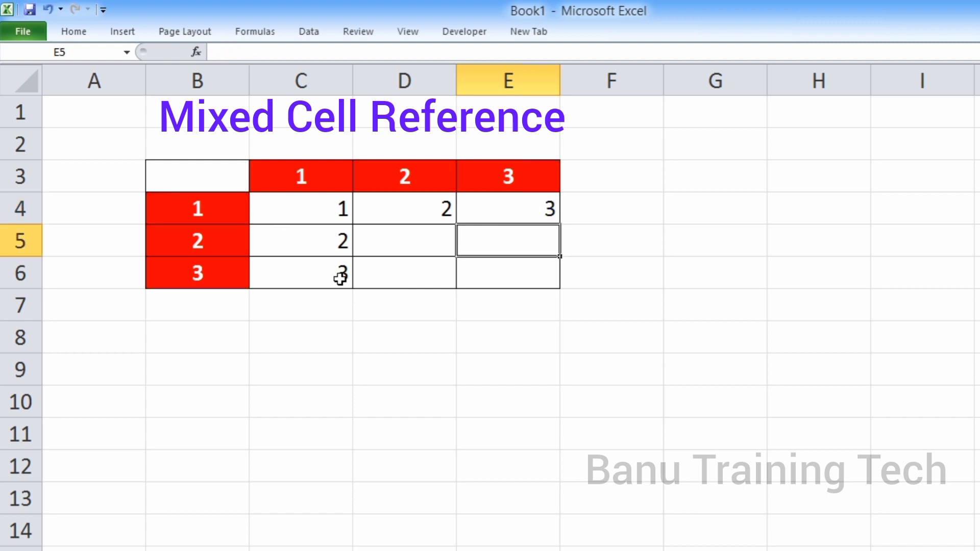
Fill the C5 and C6 formulas across their rows through column E to complete the multiplication grid
left_click(336, 249)
left_click_drag(354, 255, 561, 248)
left_click(312, 262)
left_click_drag(352, 287, 563, 271)
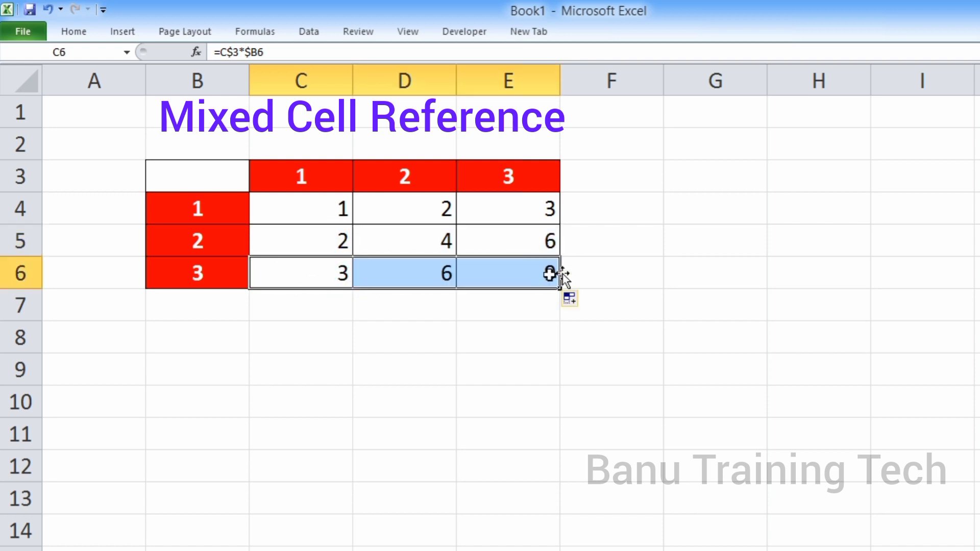
Review the mixed references in the E6 formula and in the original C4 formula, leaving both unedited
double_click(512, 271)
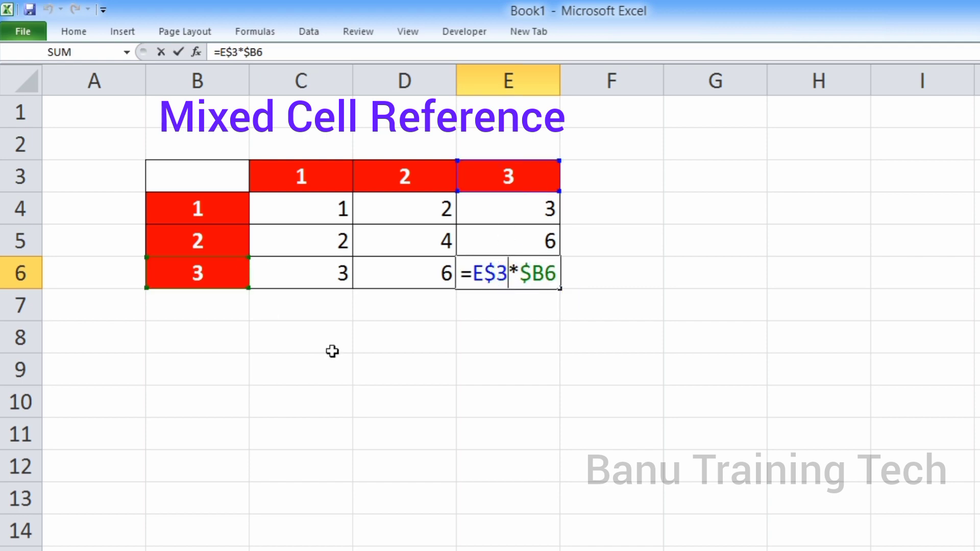
key("Return")
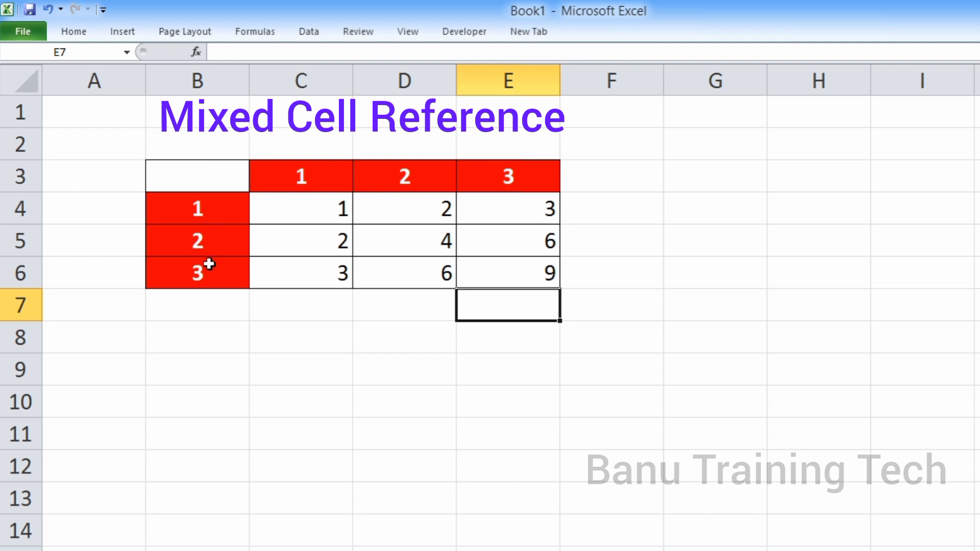
double_click(293, 213)
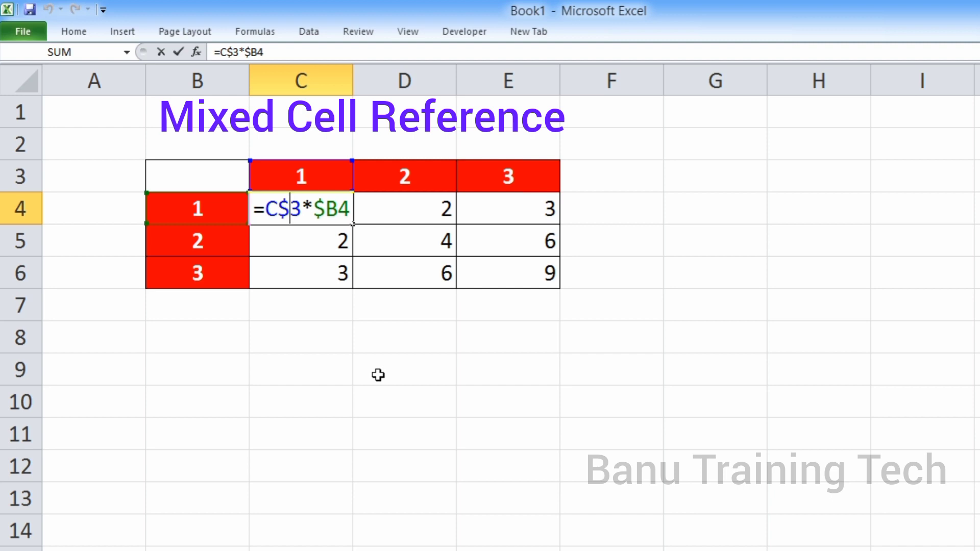
key("Return")
left_click(343, 371)
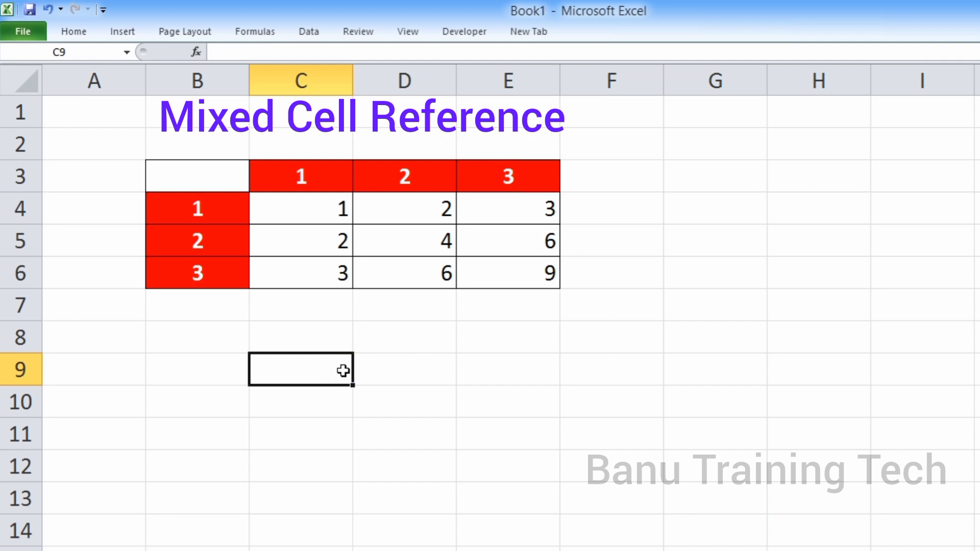